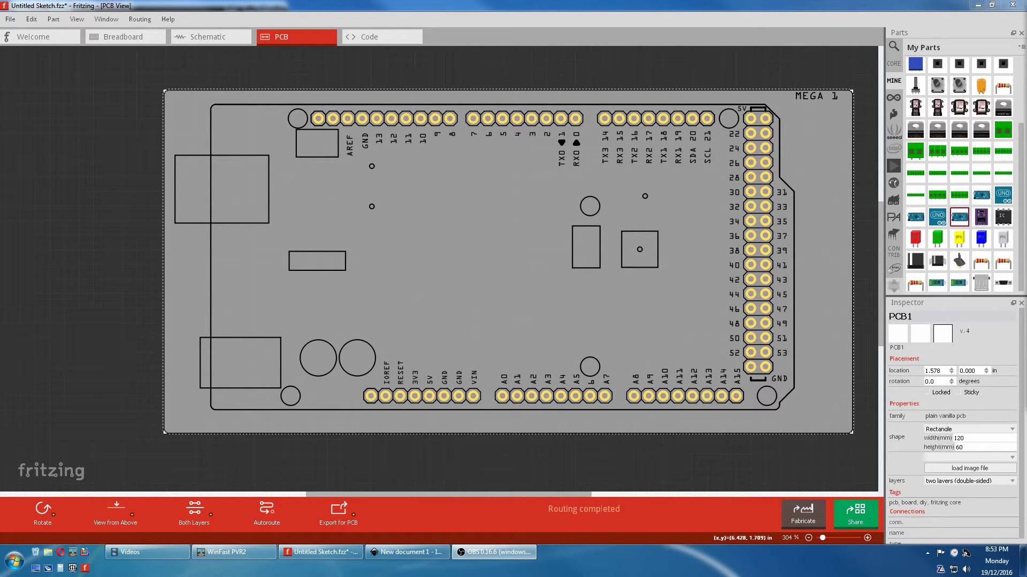
- Inspect the Arduino Mega in Fritzing's schematic view, then in the breadboard view
left_click(226, 42)
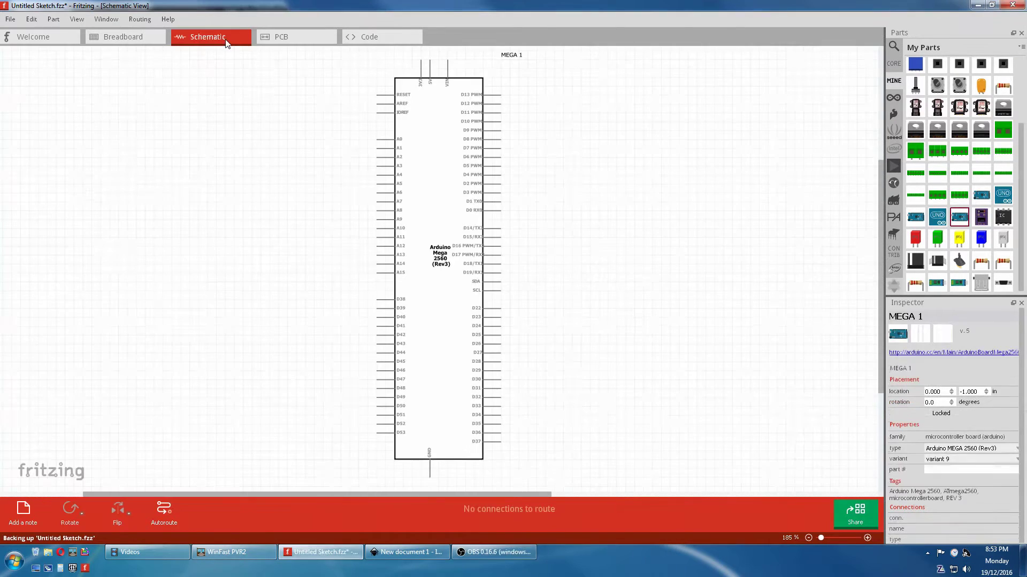
left_click(132, 38)
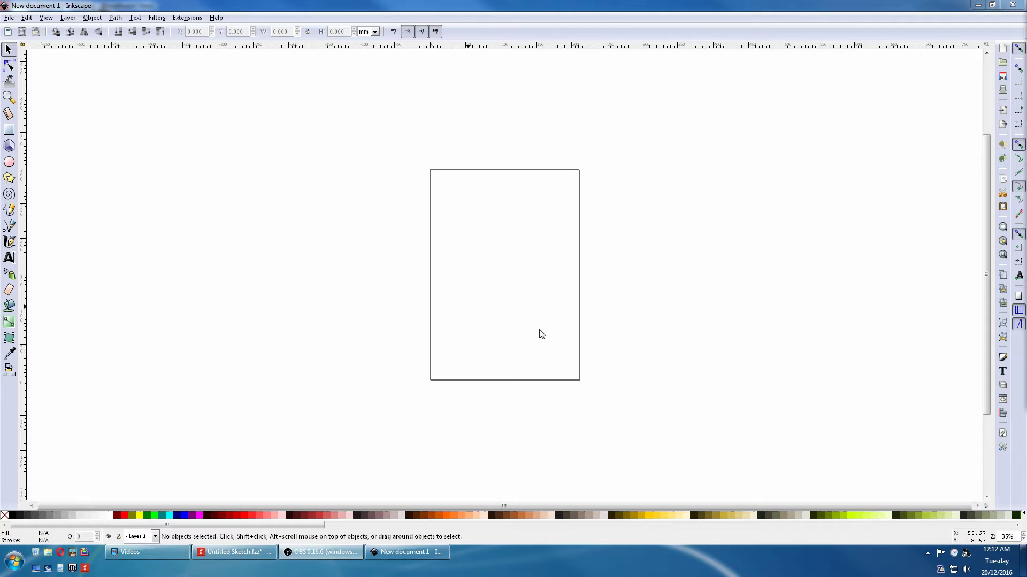
- Open Document Properties for the blank A4 page, move the dialog aside, and expand the resize-page-to-content margins
left_click(10, 19)
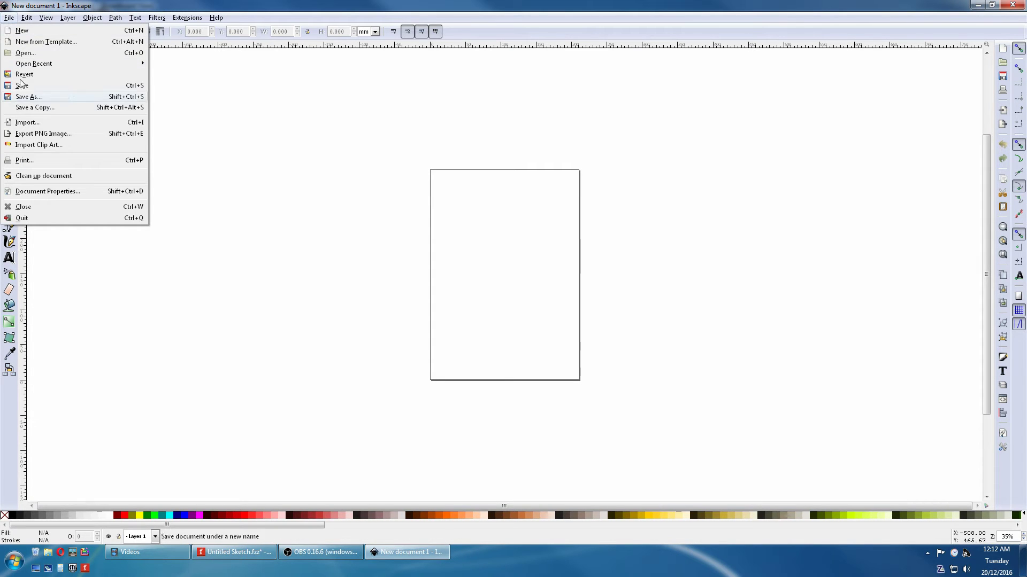
left_click(35, 192)
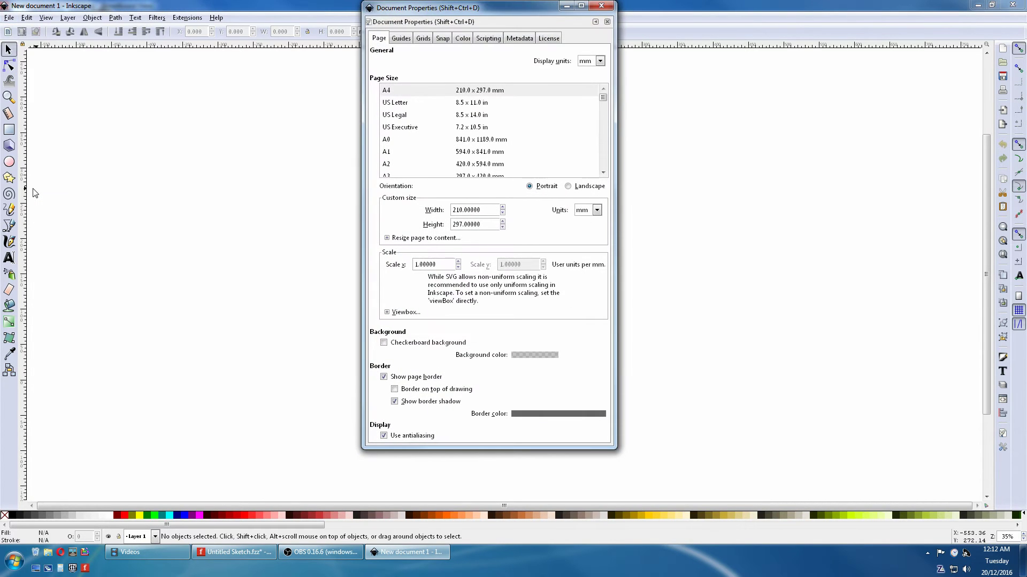
left_click_drag(488, 13, 258, 54)
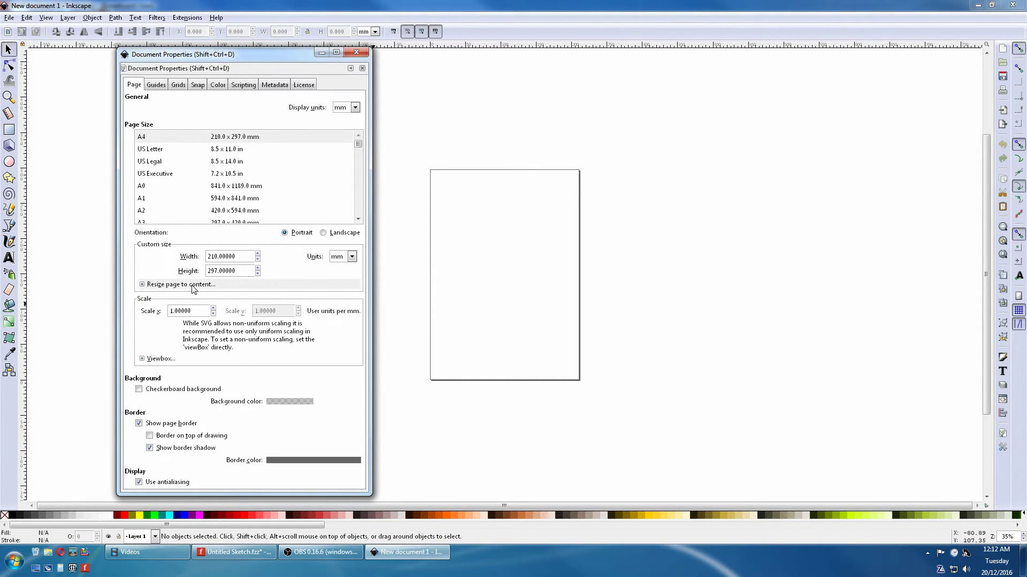
left_click(194, 285)
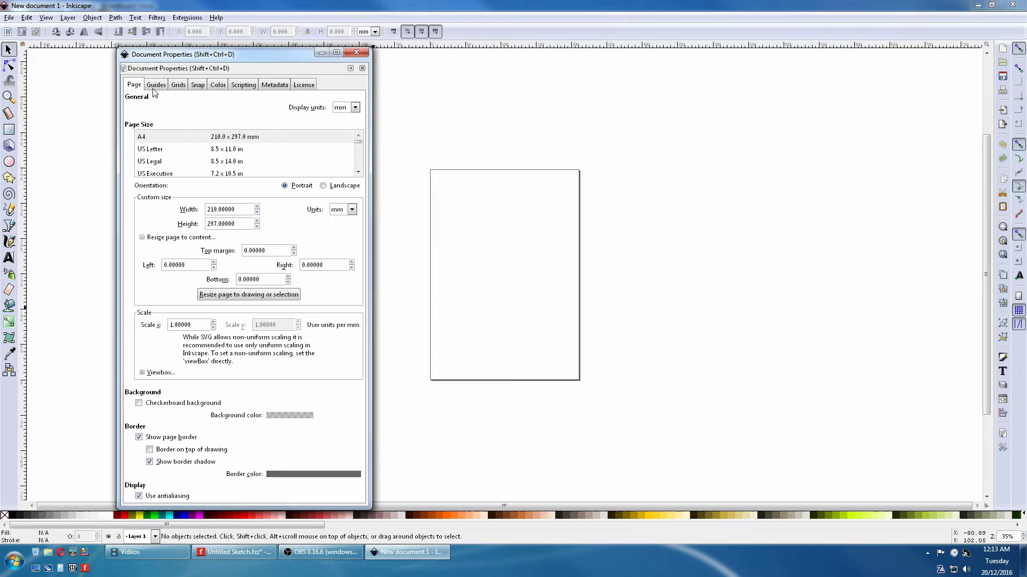
- Create a rectangular grid with 10 × 5 mm spacing and Origin X 5 mm
left_click(175, 87)
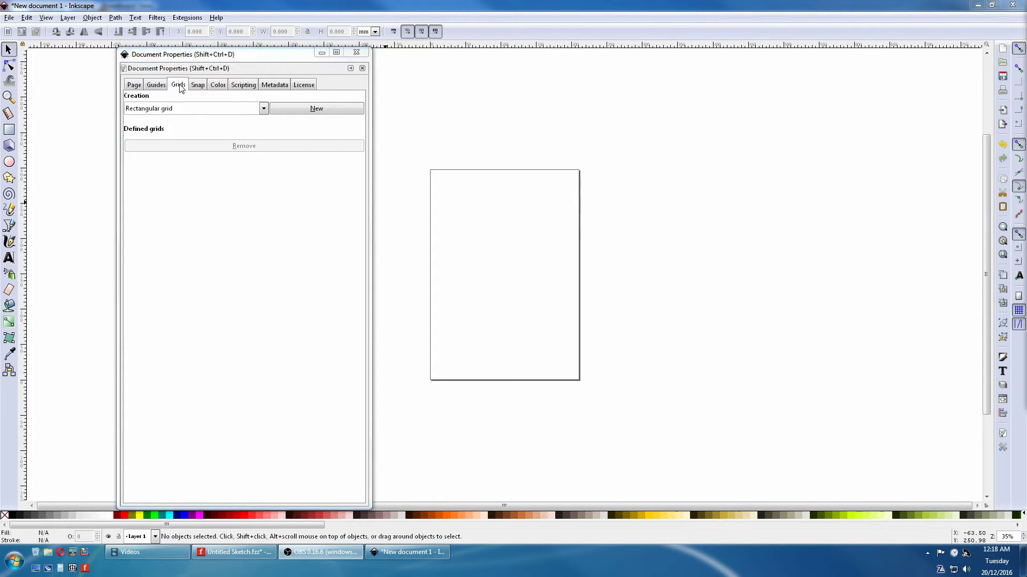
left_click(314, 111)
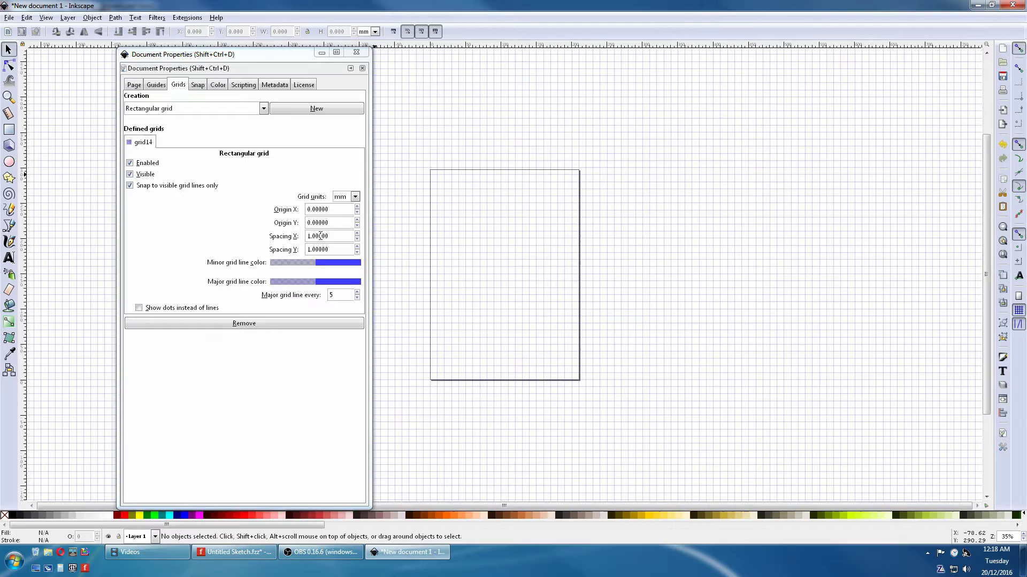
left_click_drag(329, 249, 307, 249)
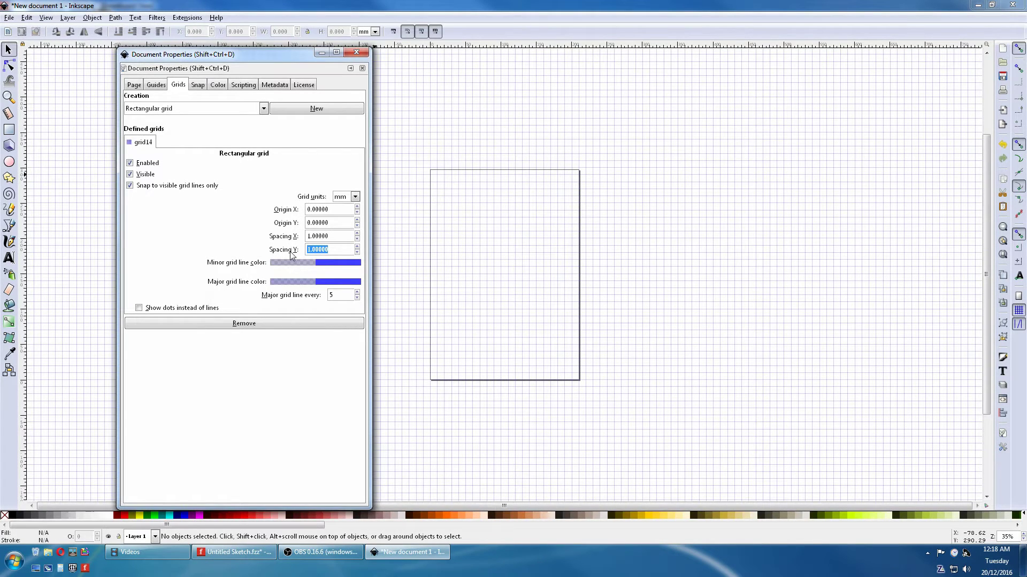
type("5")
key("Return")
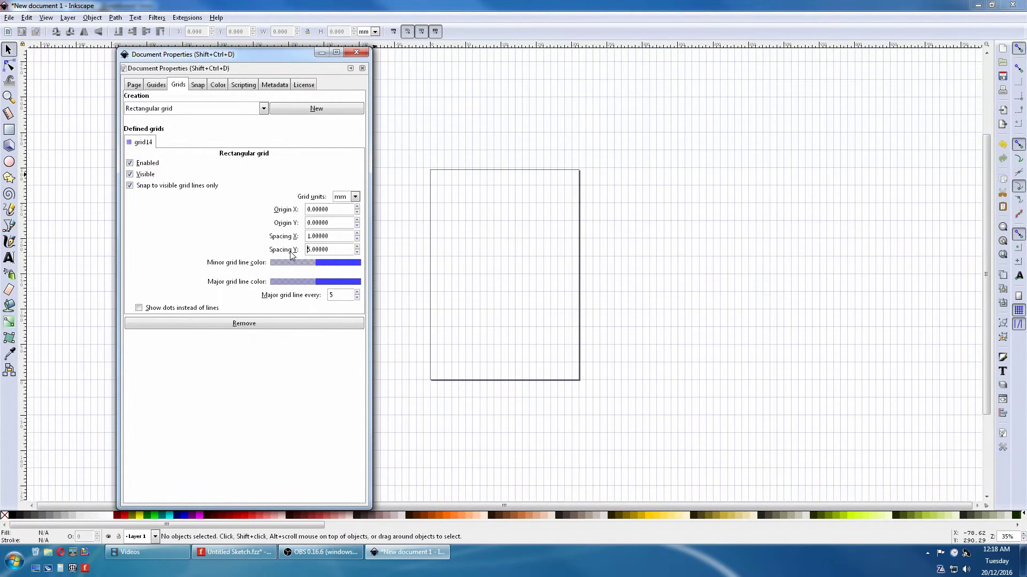
left_click_drag(331, 236, 307, 236)
type("10")
key("Return")
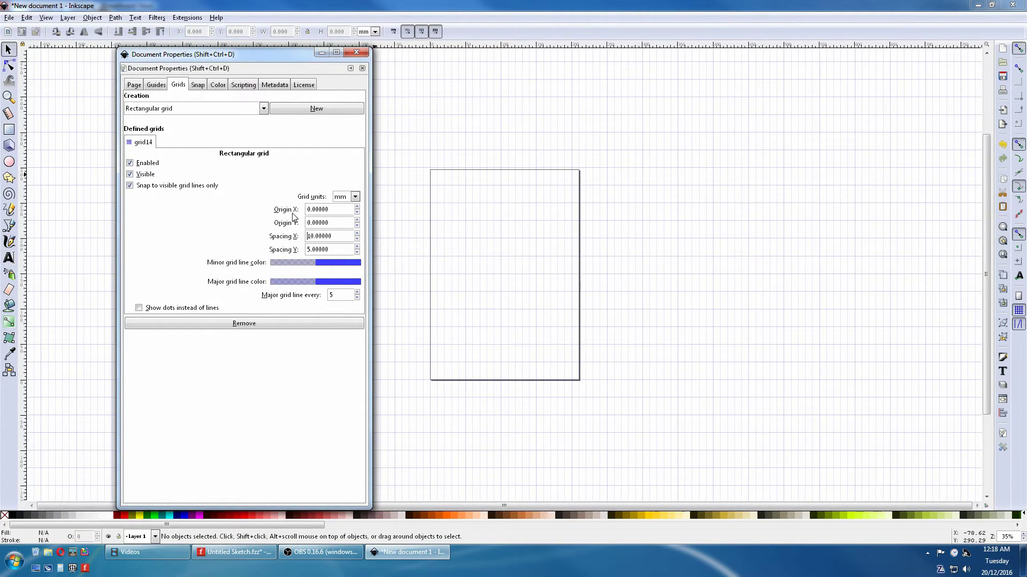
left_click(334, 208)
double_click(334, 208)
type("5")
key("Return")
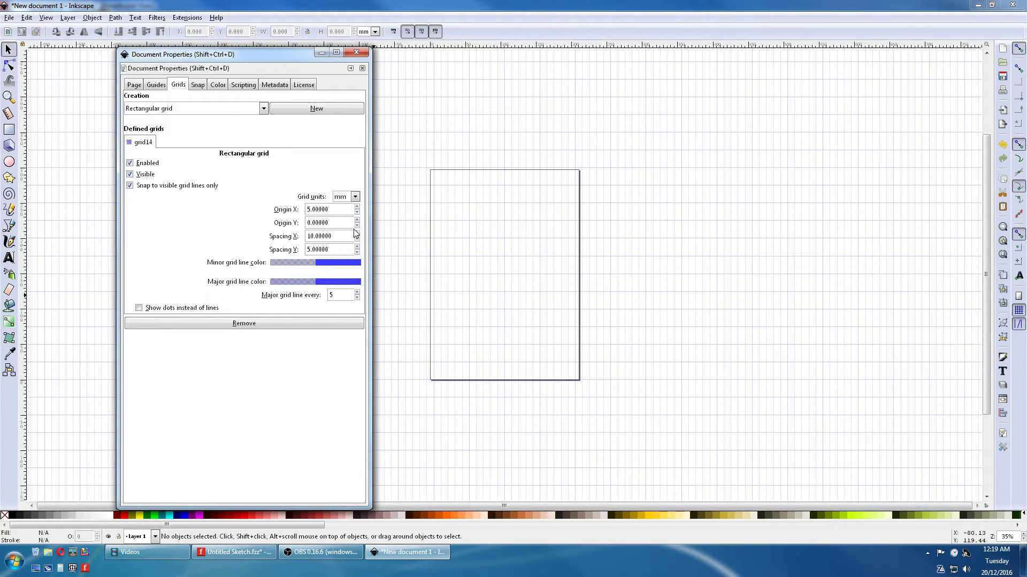
- Add a second grid, remove both grids, and close Document Properties
left_click(318, 109)
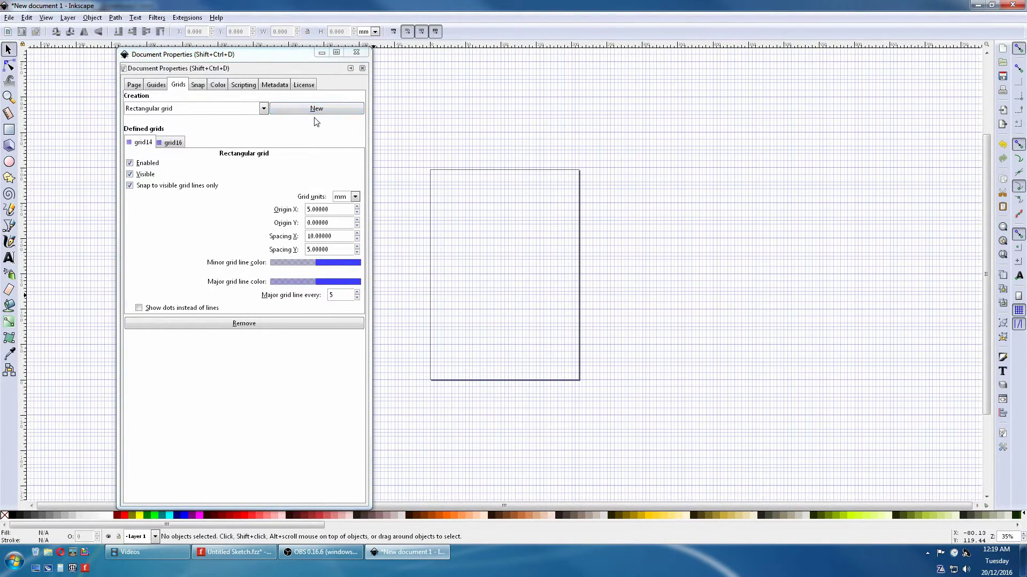
left_click(262, 324)
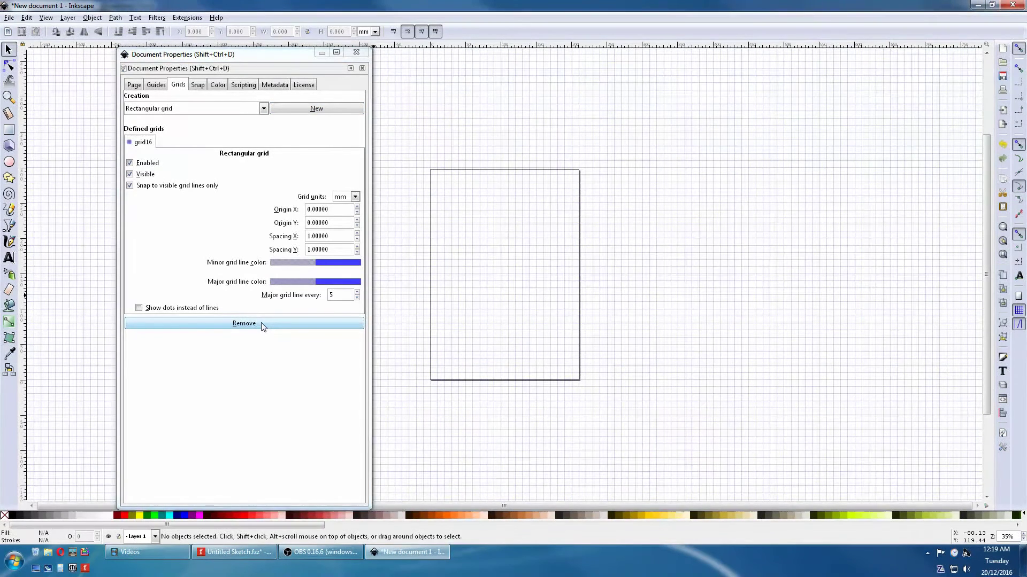
left_click(262, 325)
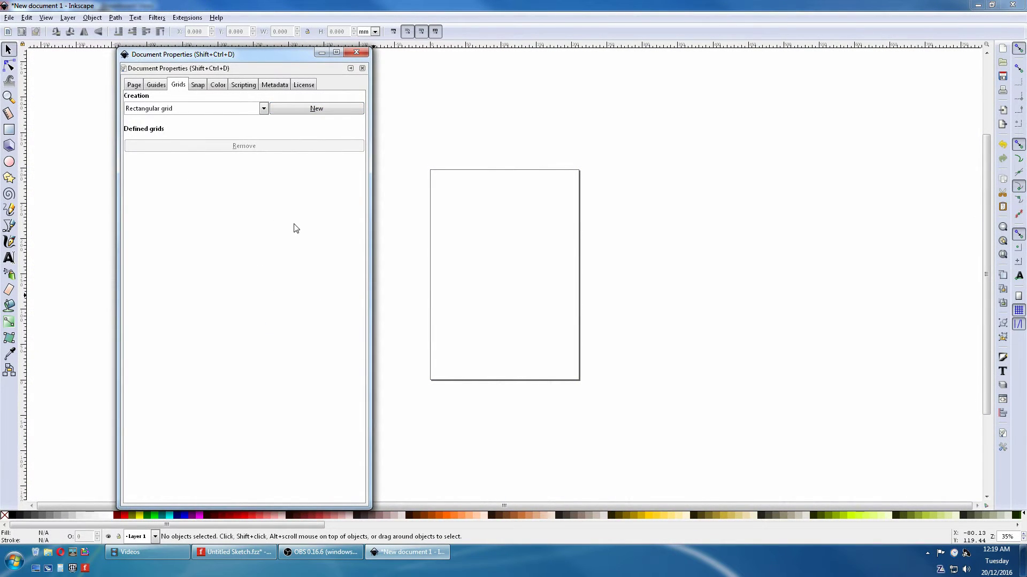
left_click(356, 54)
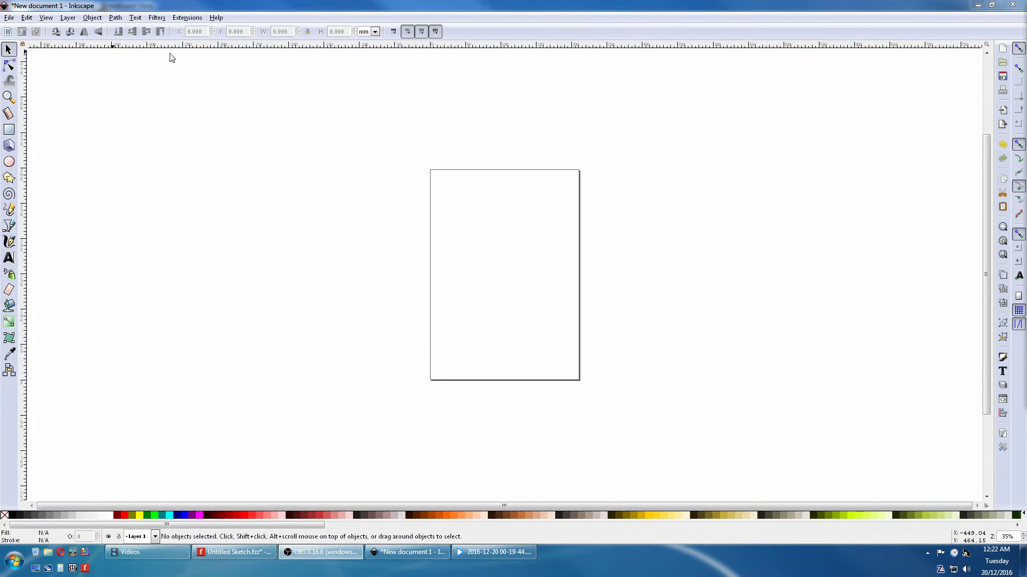
- Open the XML Editor showing the node tree and move its window off to the right
left_click(30, 19)
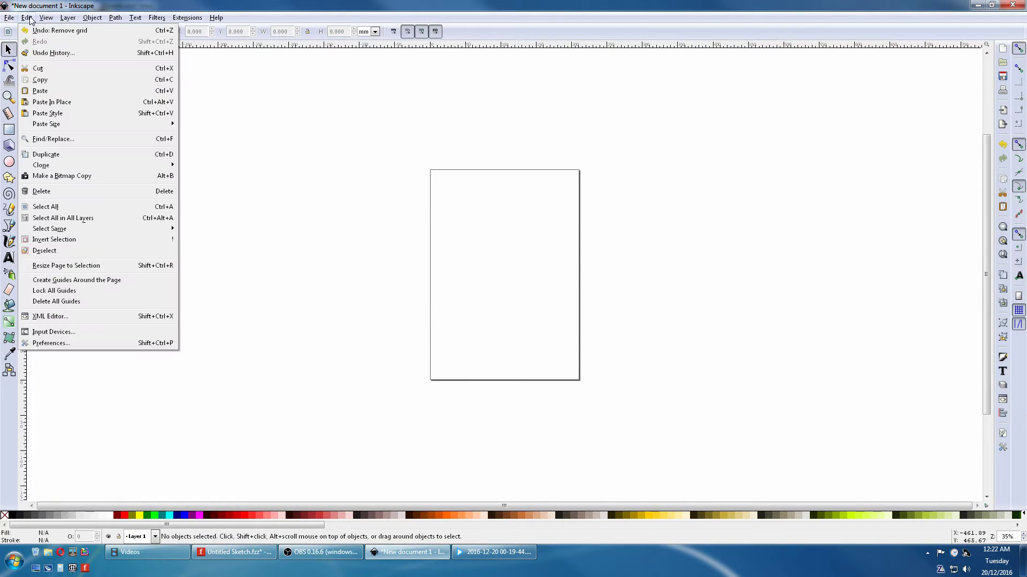
left_click(57, 319)
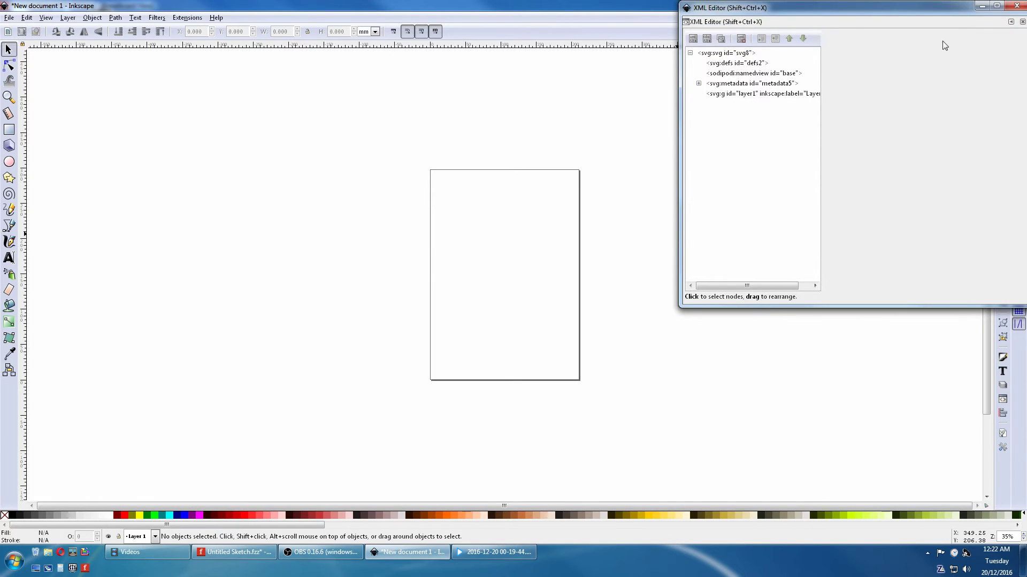
left_click(1016, 6)
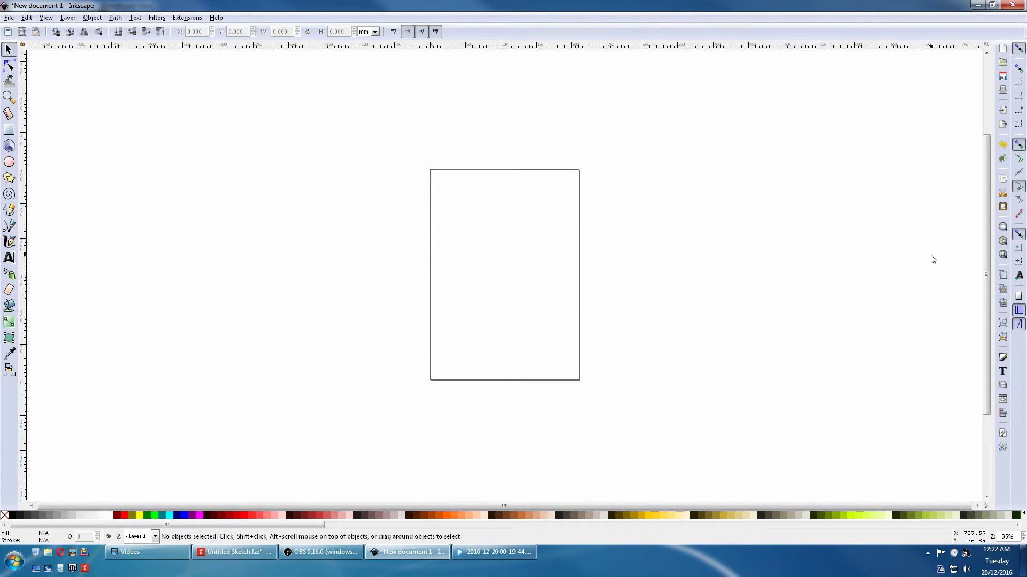
left_click(1003, 400)
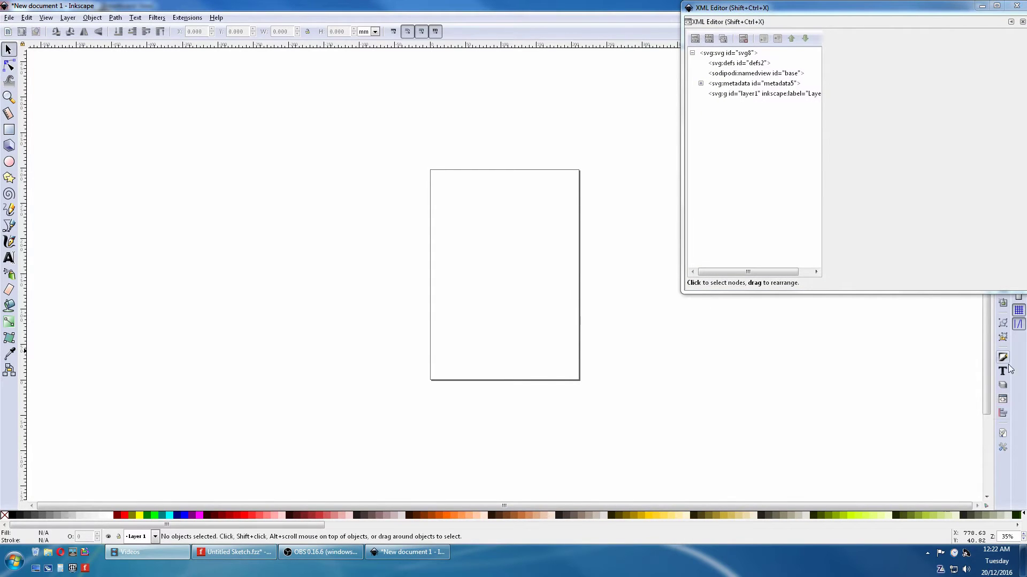
left_click_drag(841, 8, 1026, 10)
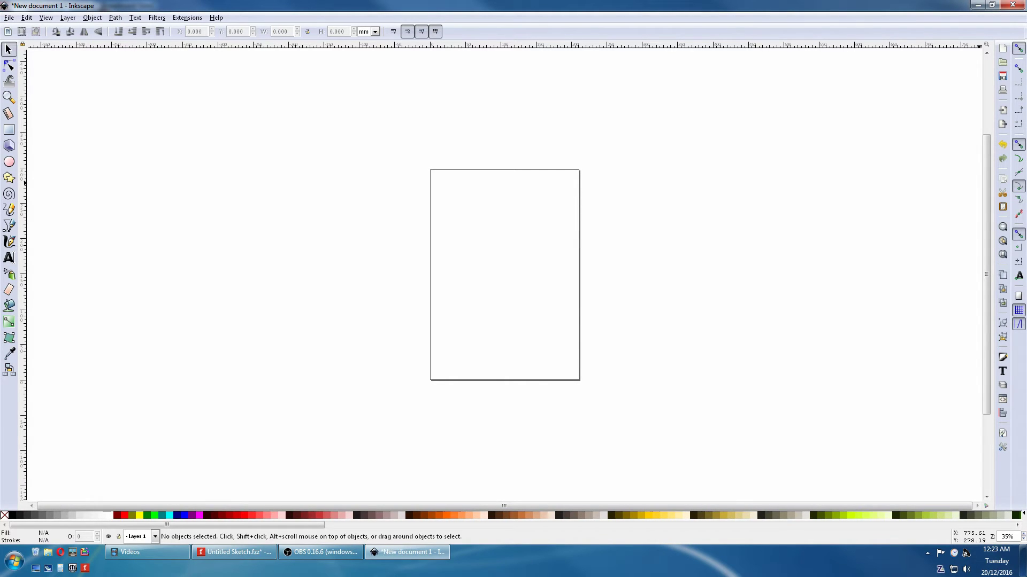
left_click(94, 17)
- Dock the Fill and Stroke and Transform panels beside the canvas
left_click(97, 57)
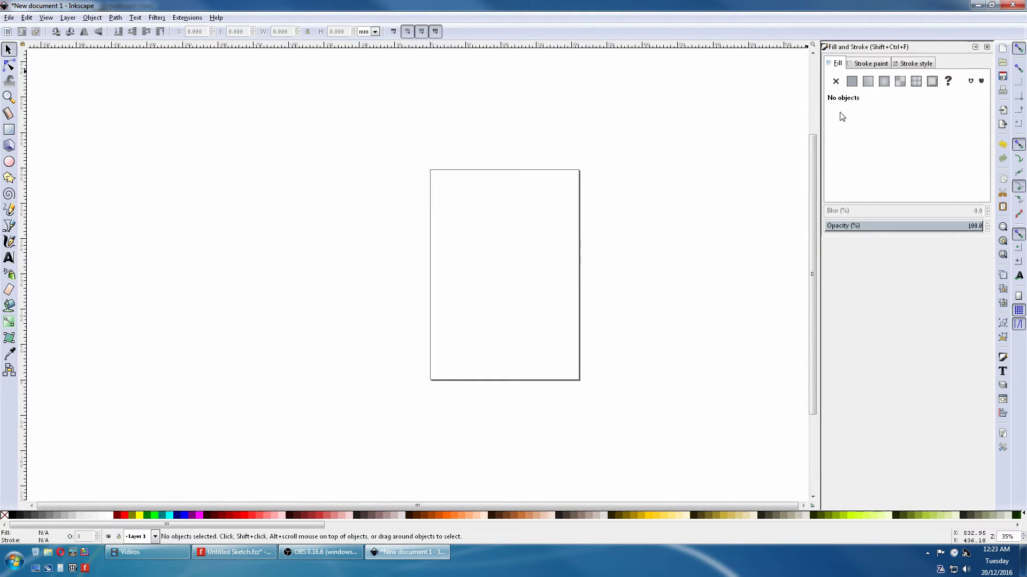
left_click(92, 17)
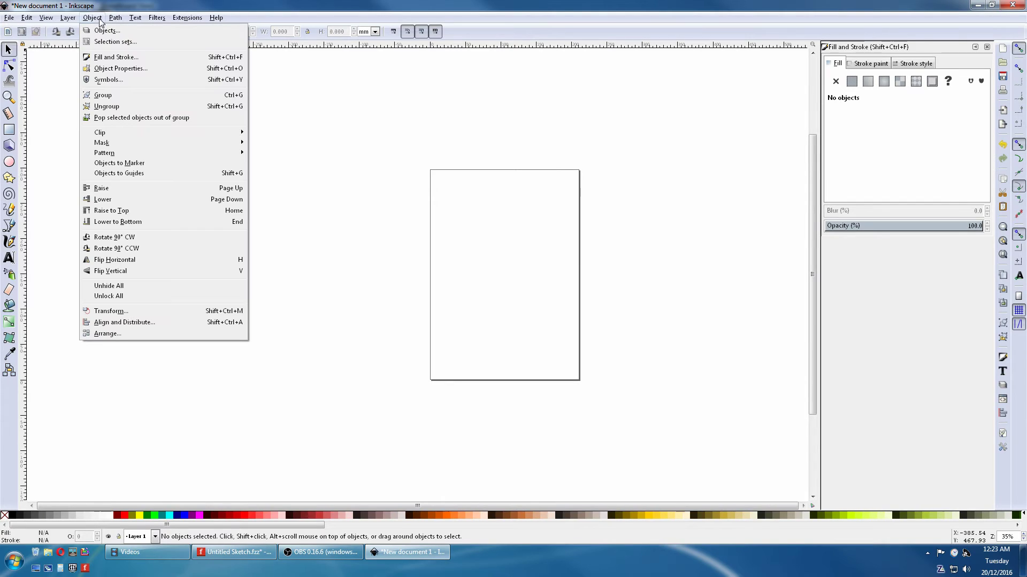
left_click(103, 311)
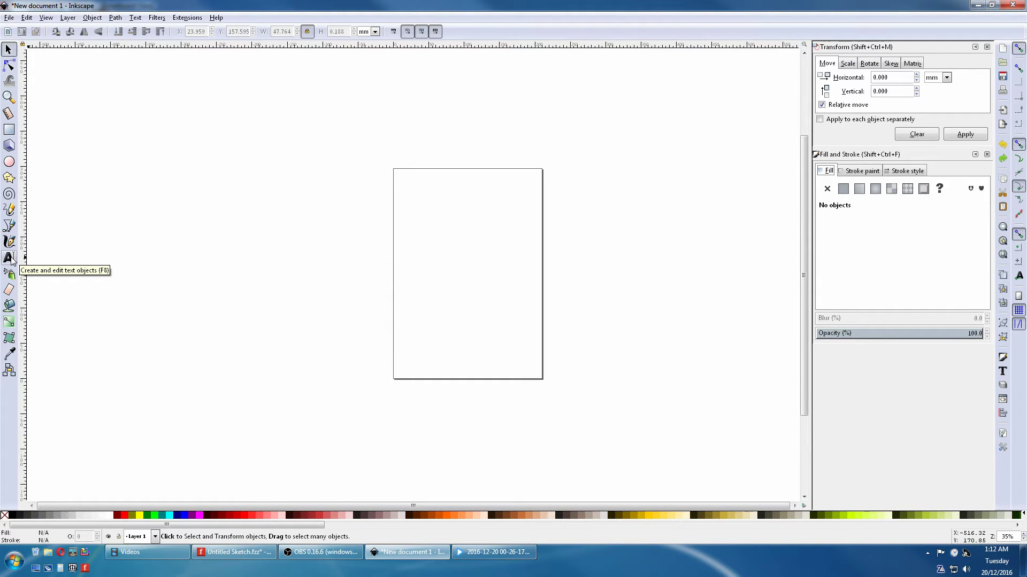
- Zoom in and draw an unfilled rectangle of about 31.4 × 23.2 mm on the page
key("plus")
key("plus")
key("plus")
key("plus")
key("plus")
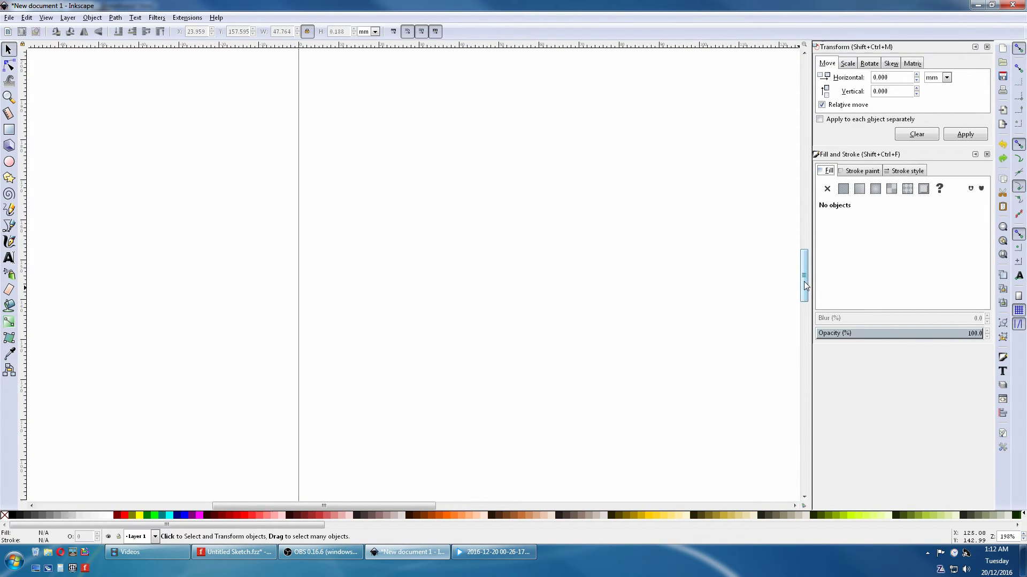
left_click_drag(803, 282, 804, 353)
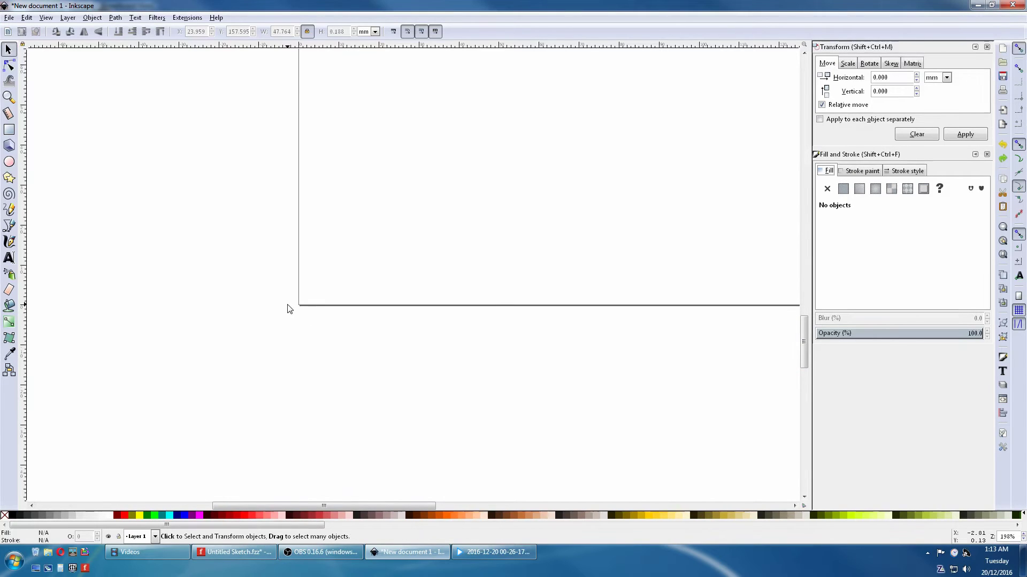
left_click(8, 131)
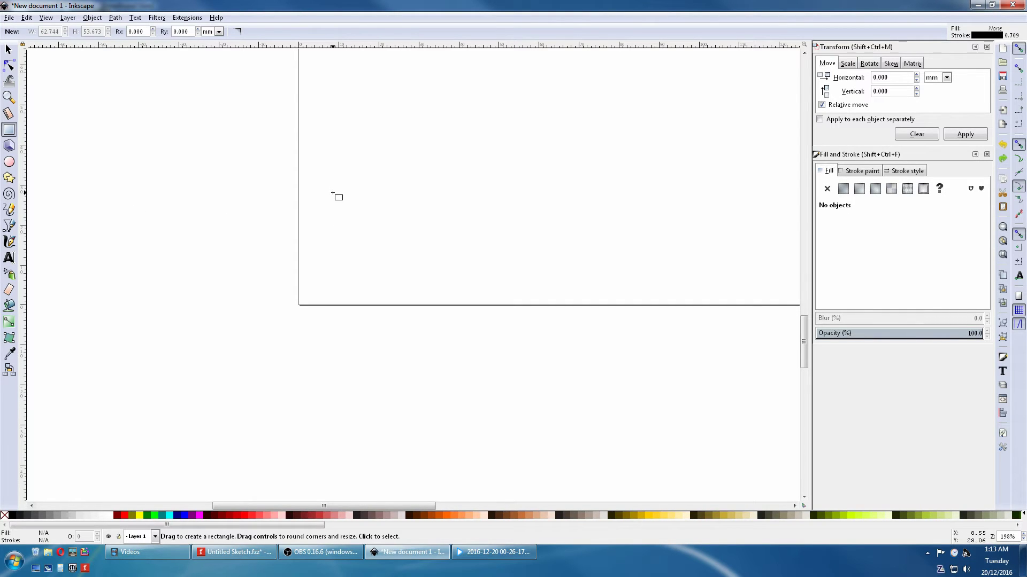
left_click_drag(332, 194, 486, 285)
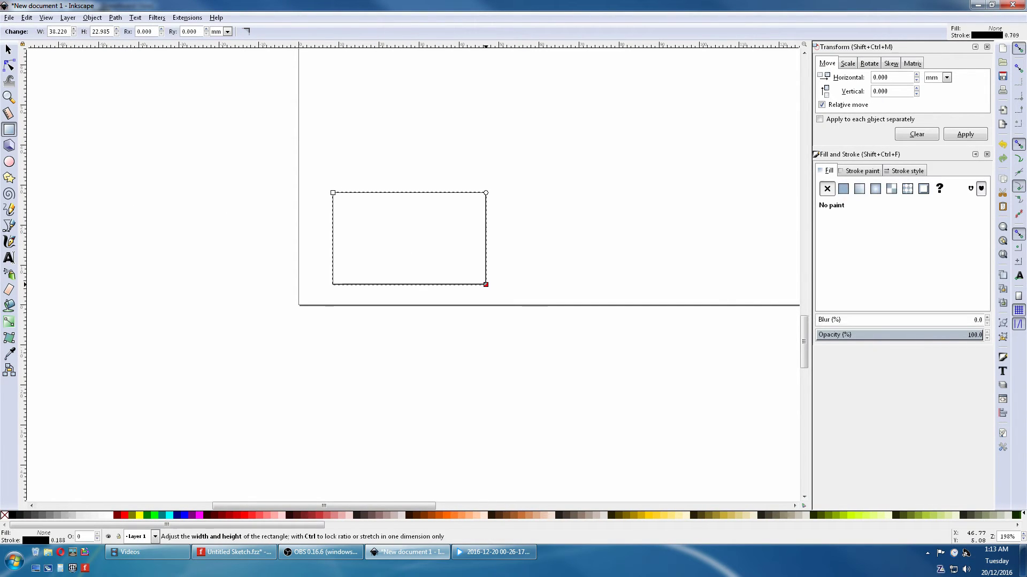
key("s")
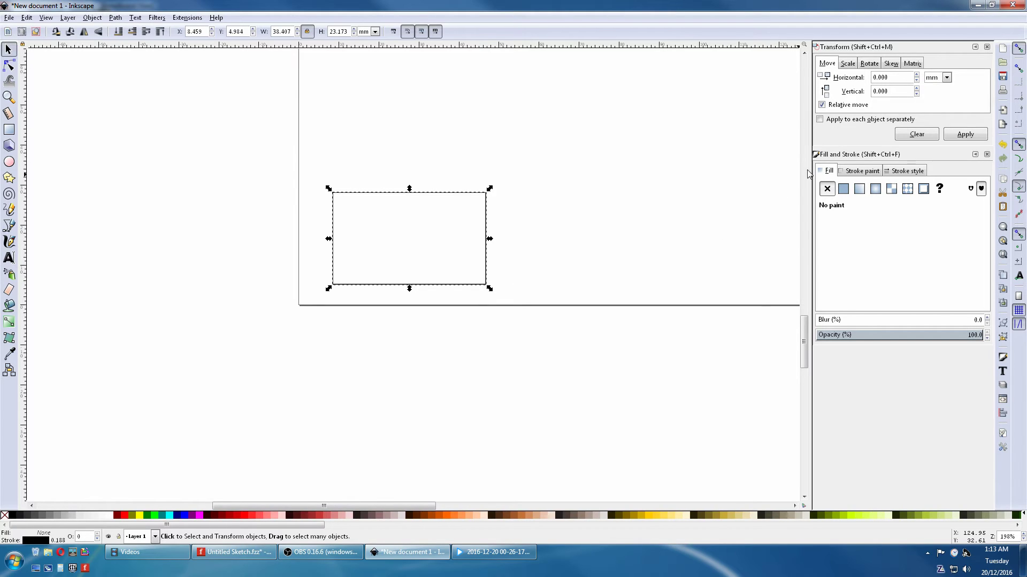
- Give the rectangle a flat blue fill, red stroke paint and a 1 mm stroke width
left_click(843, 191)
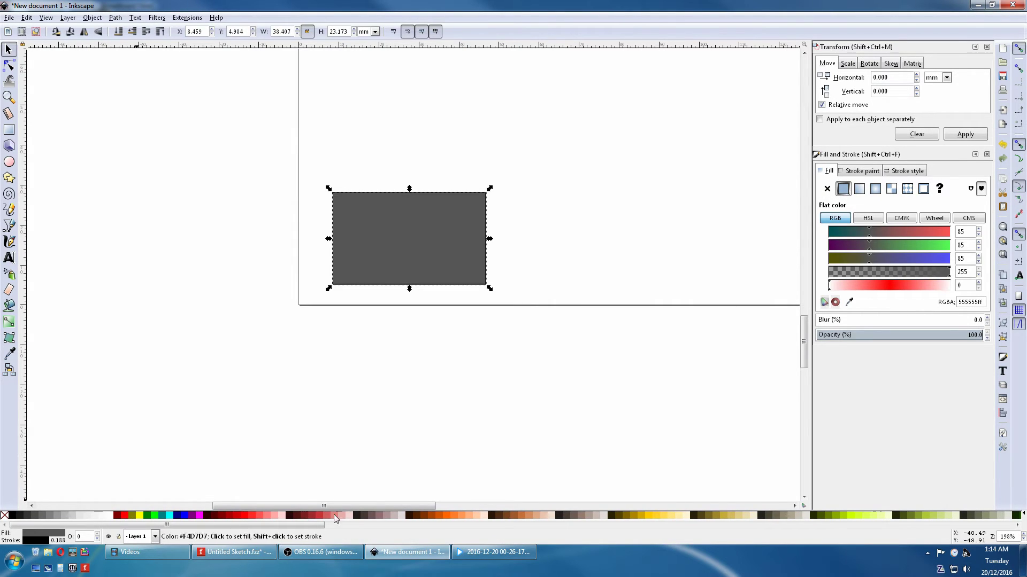
left_click(184, 515)
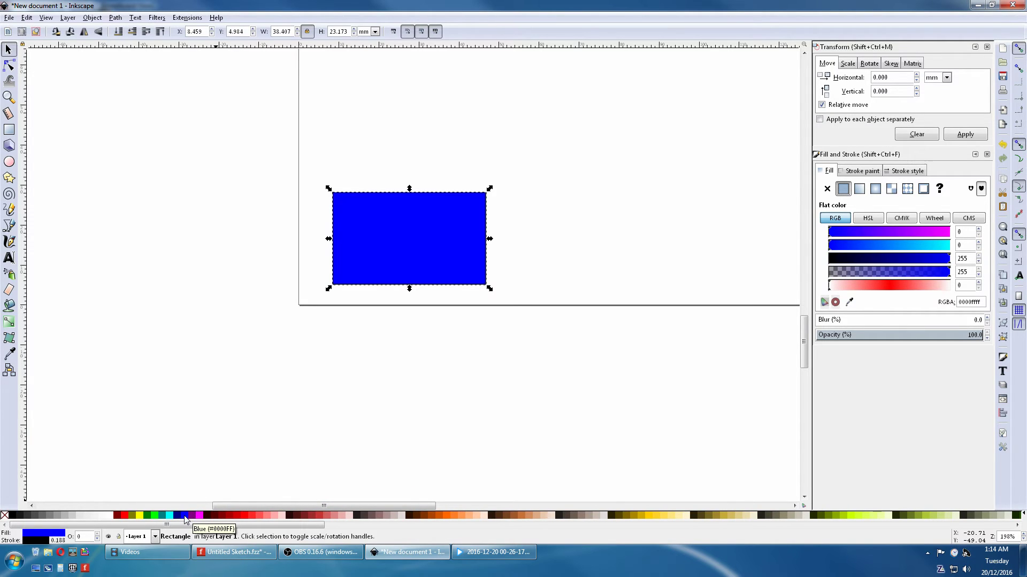
left_click(867, 173)
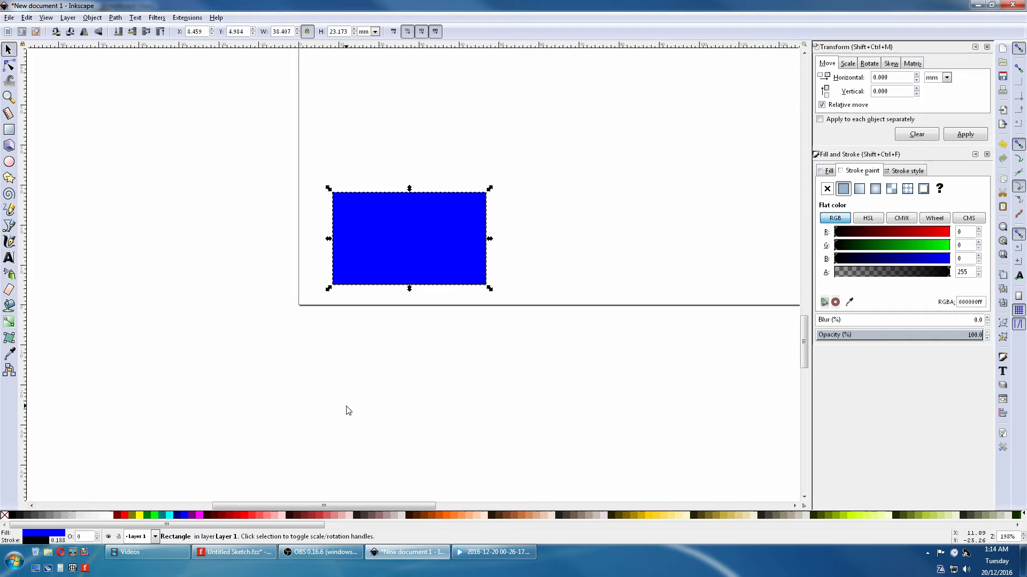
left_click(244, 517, "shift")
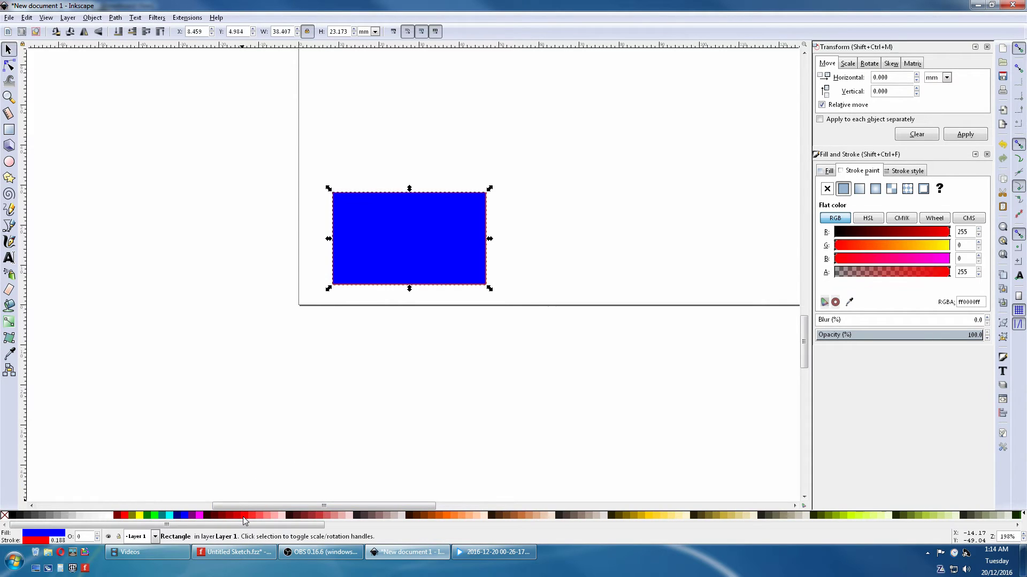
left_click(911, 170)
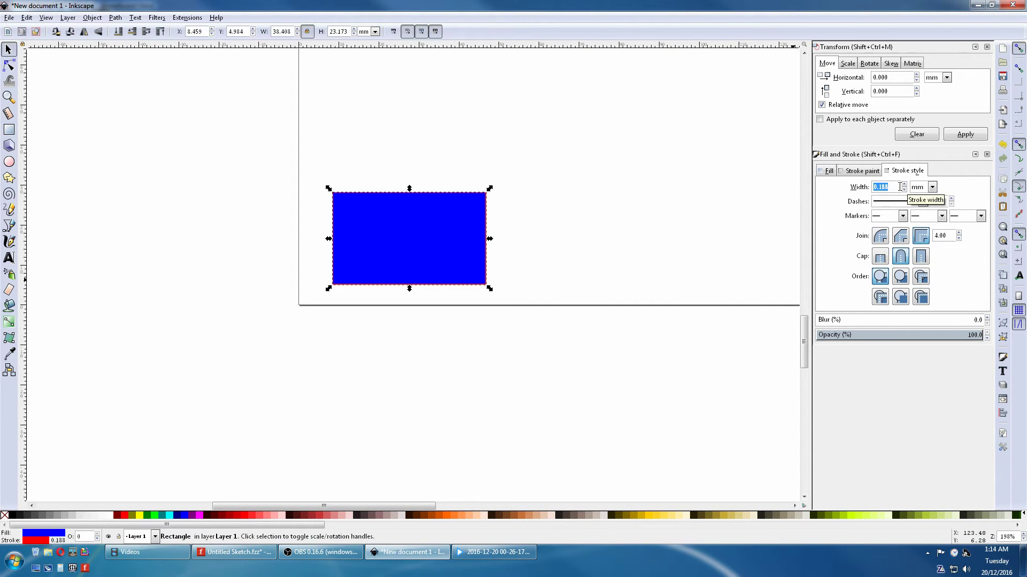
left_click(892, 186)
left_click_drag(892, 186, 852, 183)
type("1")
key("Return")
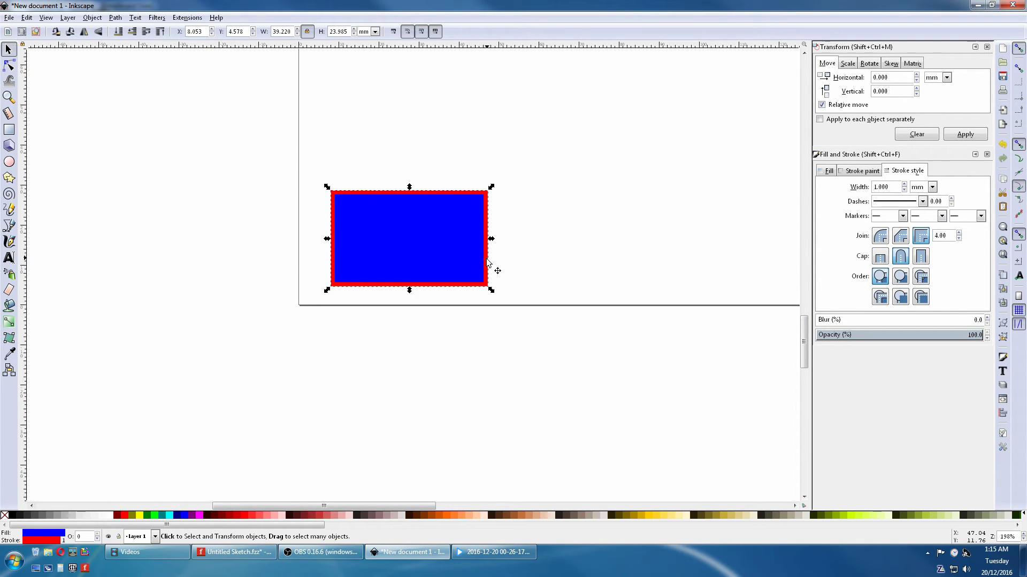
- Resize the rectangle to W 40 mm and H 30 mm with width and height locked
left_click_drag(491, 240, 540, 244)
left_click_drag(432, 187, 432, 144)
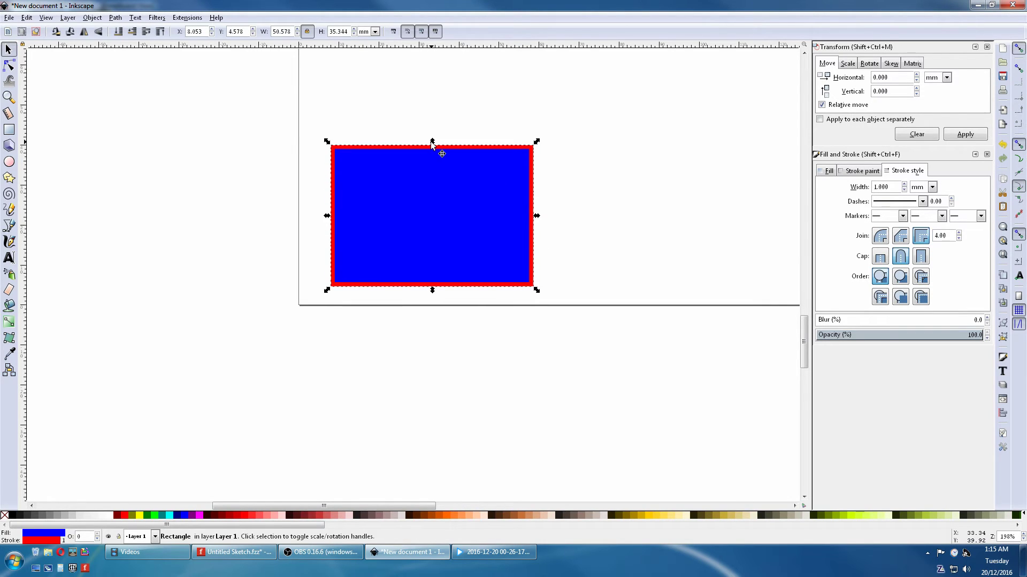
left_click(308, 33)
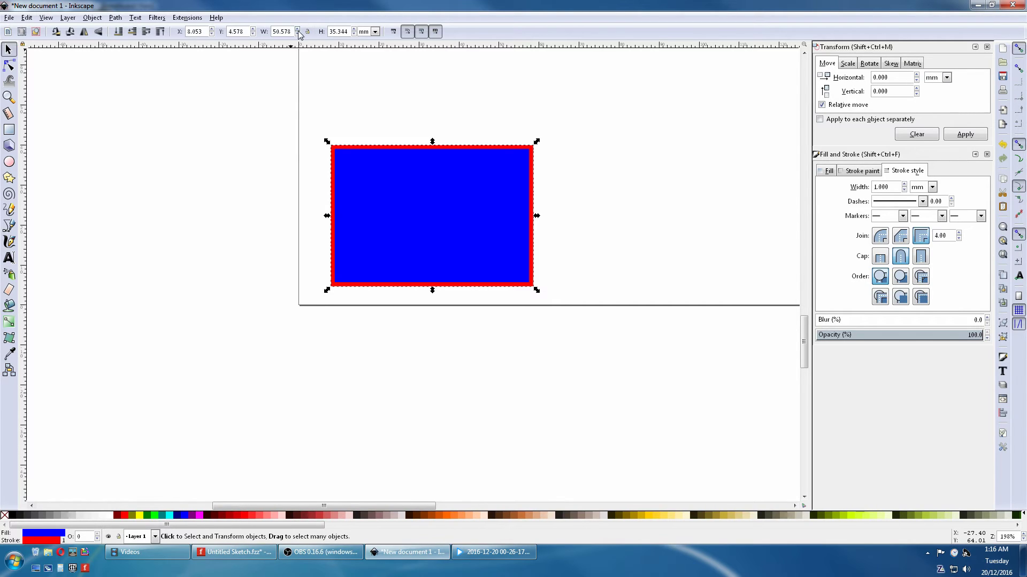
left_click_drag(291, 31, 266, 28)
type("40")
key("Return")
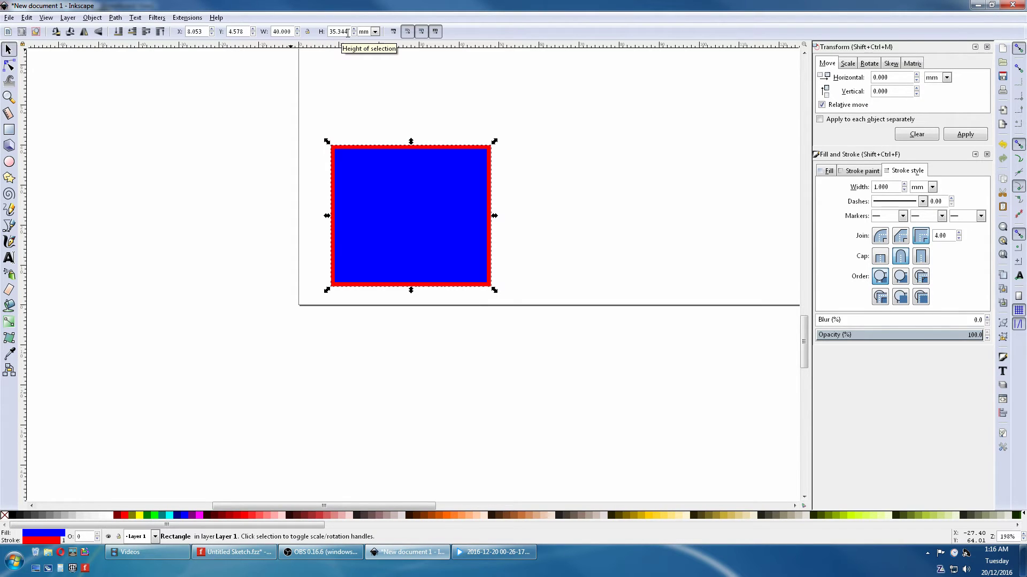
left_click_drag(348, 32, 335, 31)
type("30")
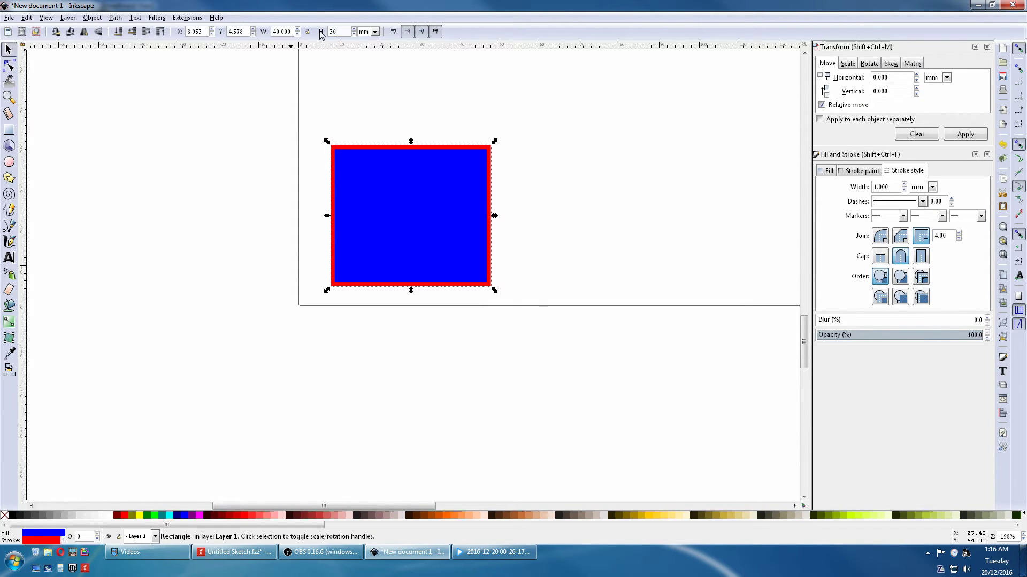
key("Return")
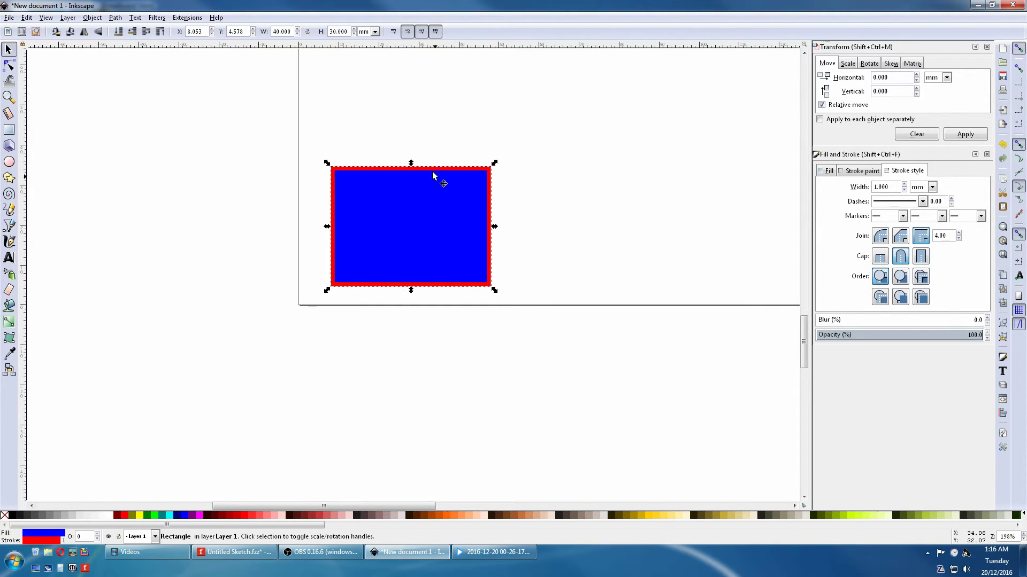
- Place the rectangle at X 0, Y 0 in the page's lower-left corner
left_click_drag(469, 209, 498, 207)
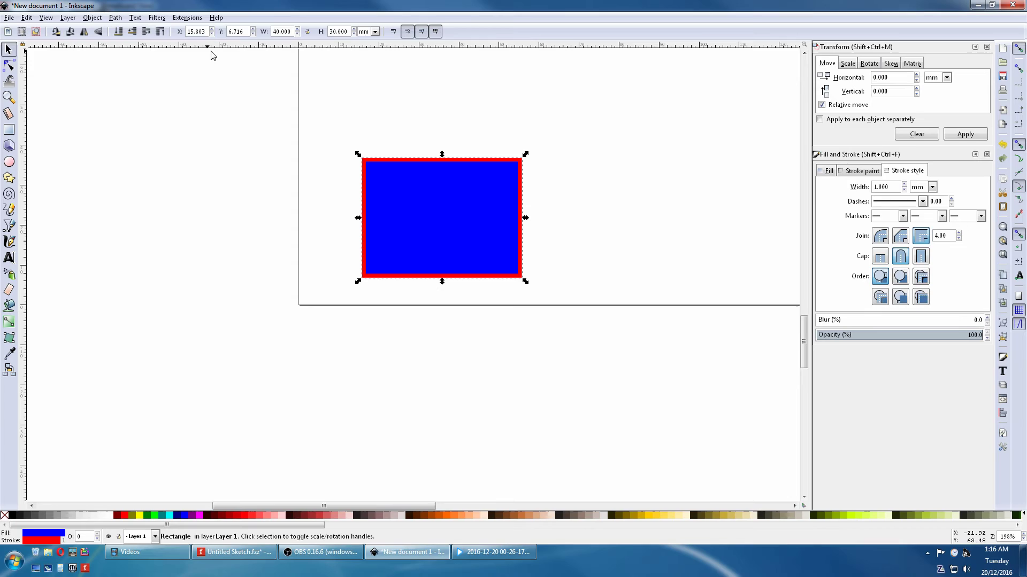
double_click(204, 32)
type("0")
key("Return")
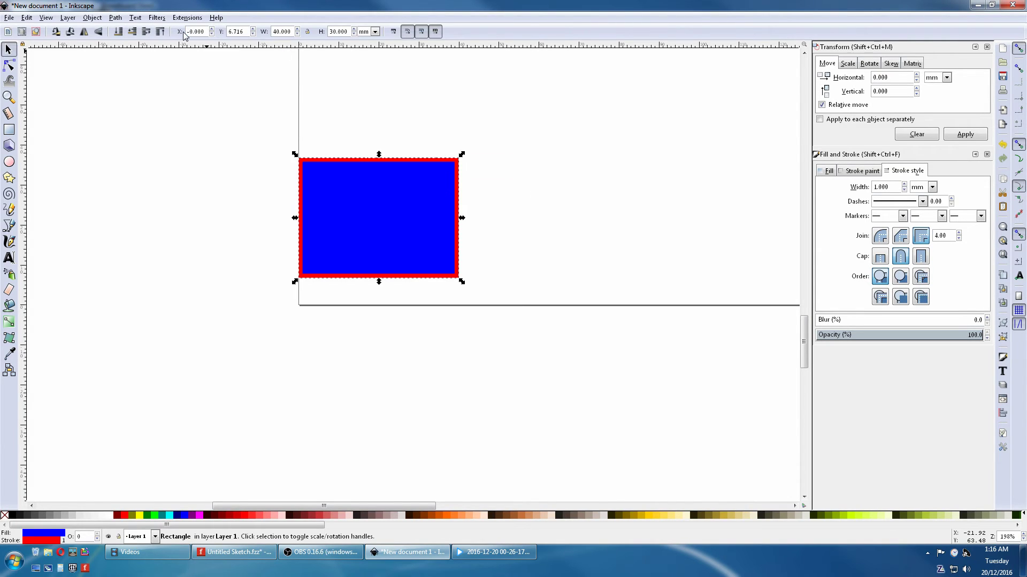
double_click(244, 31)
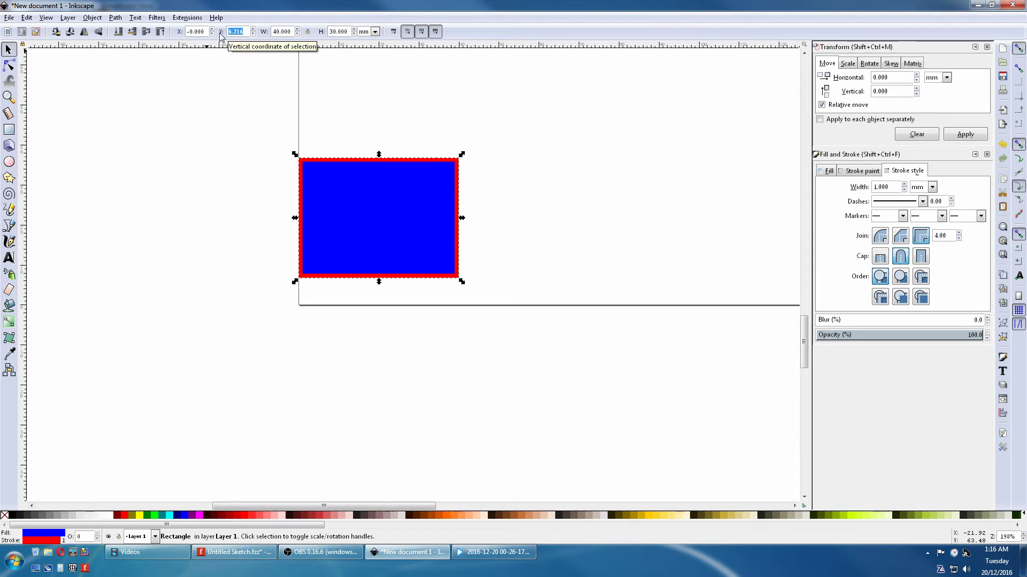
type("0")
key("Return")
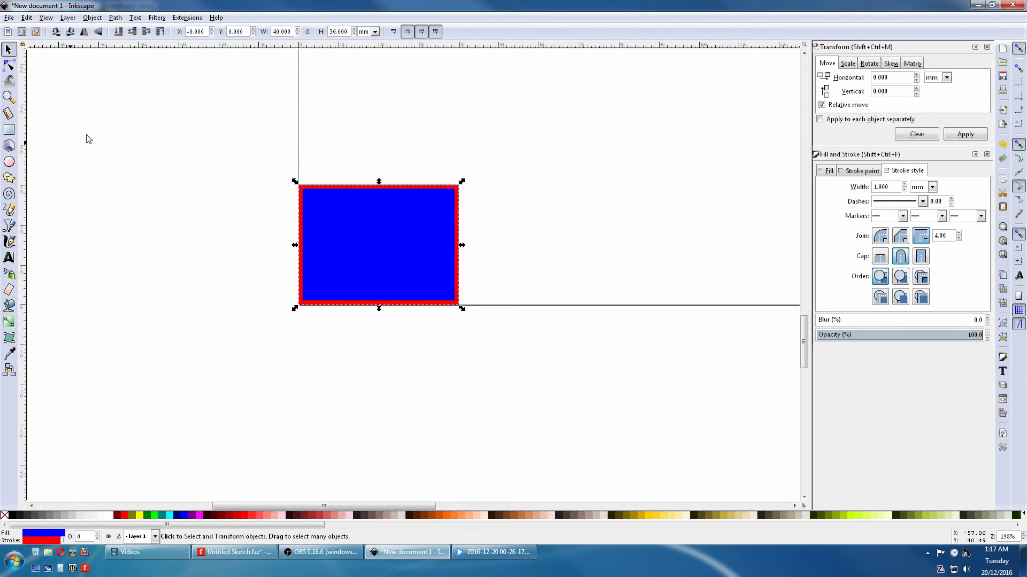
- Draw a circle about 22.2 mm across, up and right of the rectangle
left_click(9, 162)
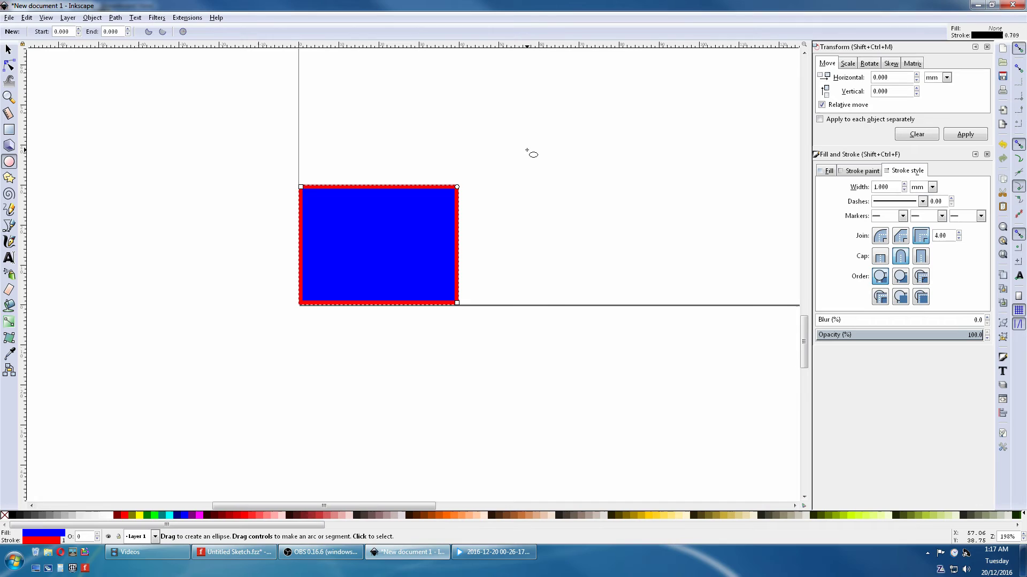
left_click_drag(526, 151, 610, 182)
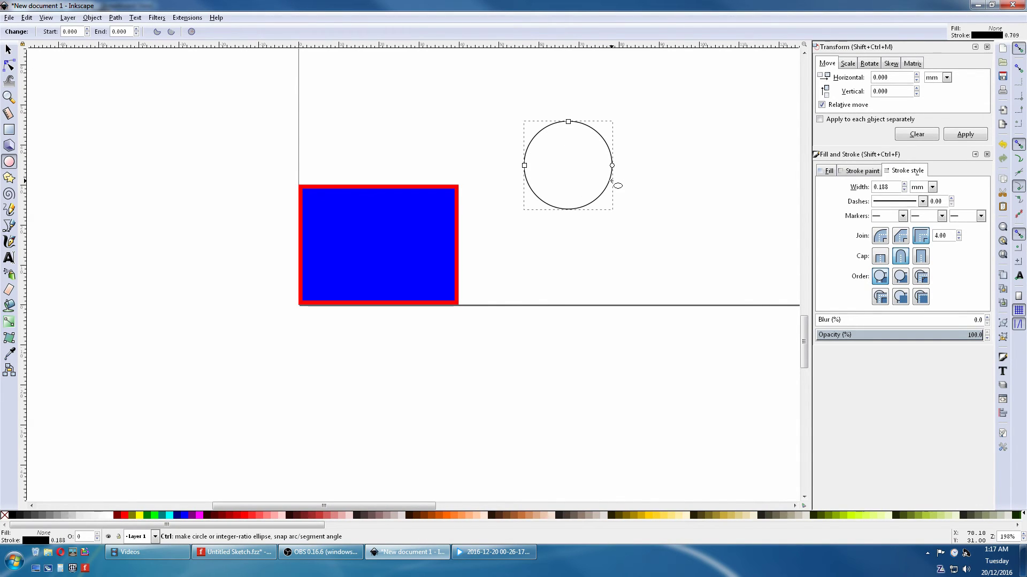
key("s")
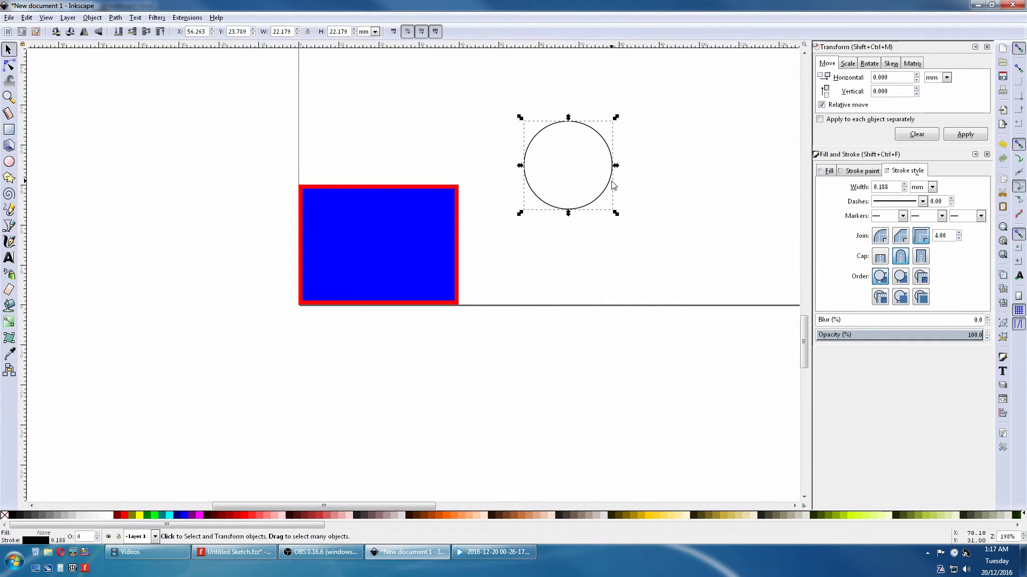
- Fill the circle flat red and make its outline lime green
left_click(828, 171)
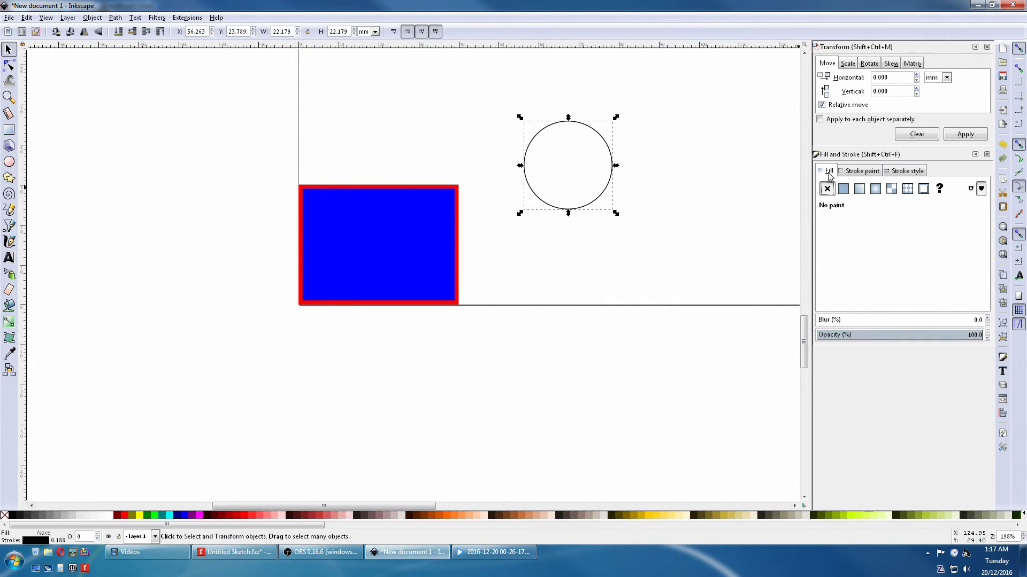
left_click(844, 190)
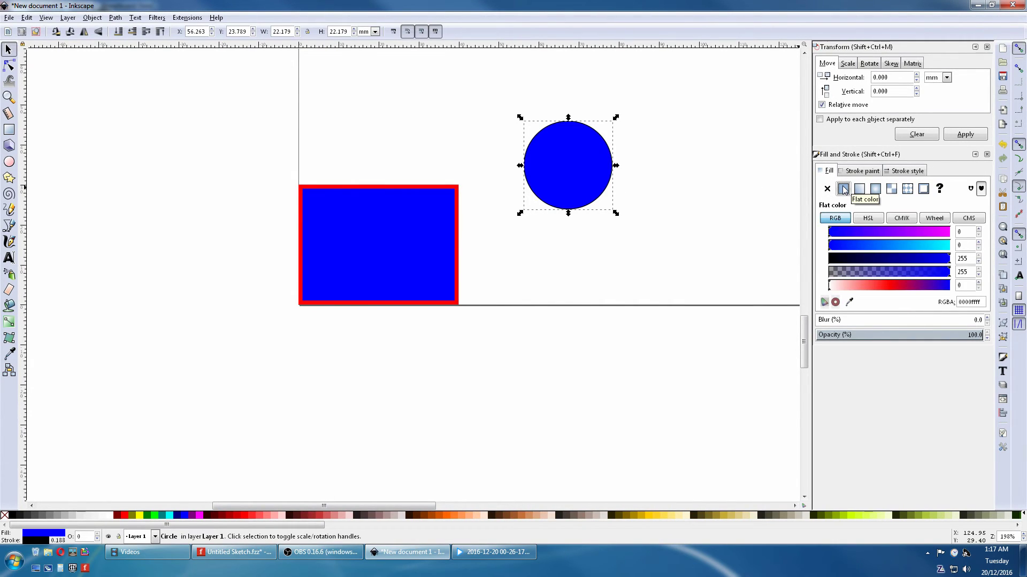
left_click(244, 517)
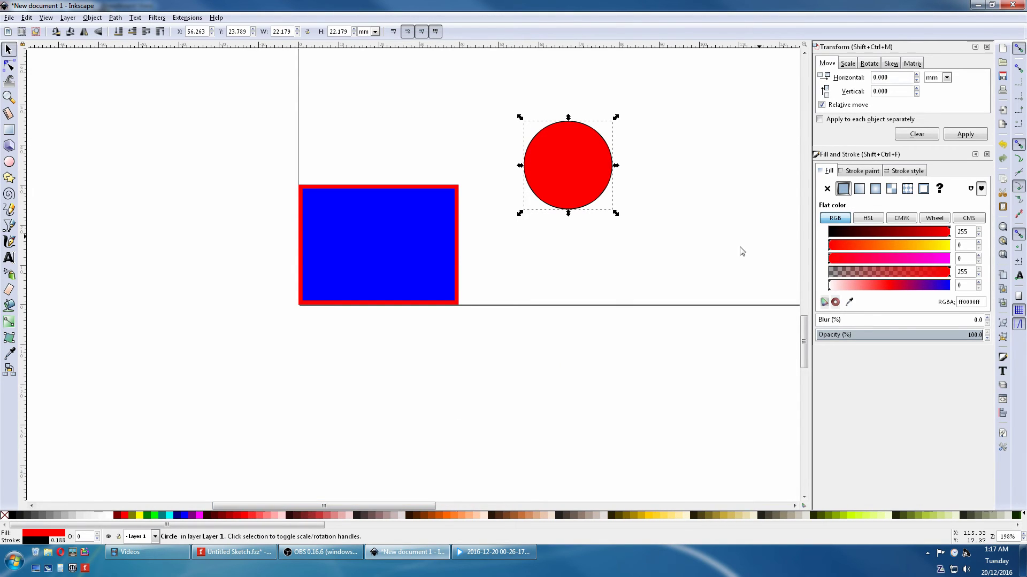
left_click(872, 171)
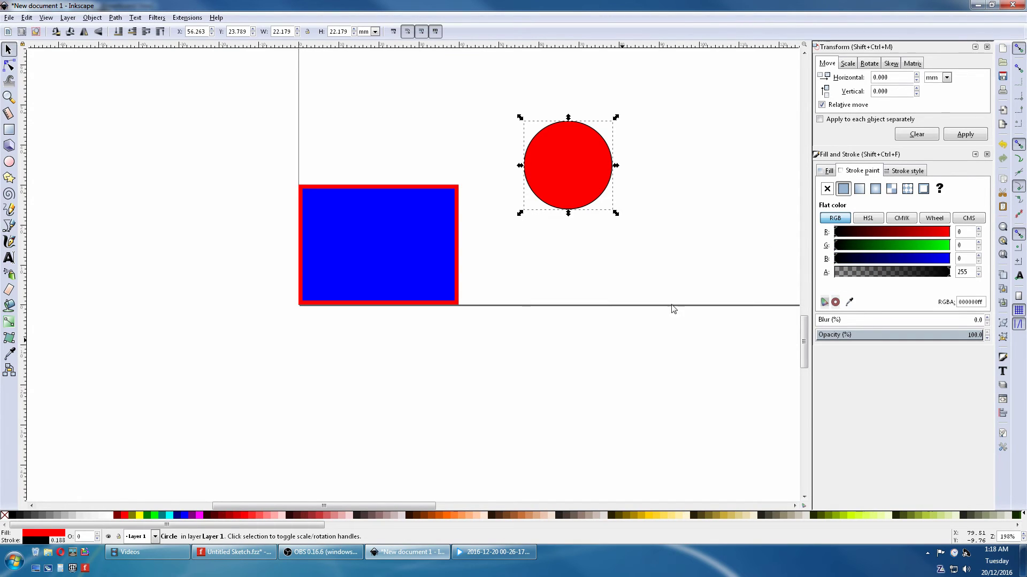
left_click(156, 516, "shift")
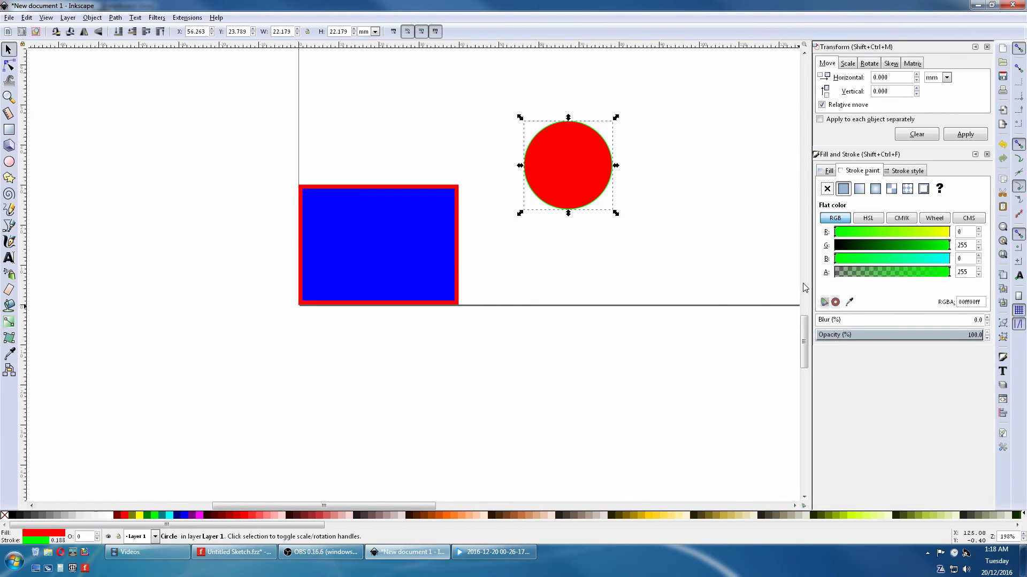
- Give the circle a 5 mm outline and scale it to 20 × 20 mm
left_click(906, 170)
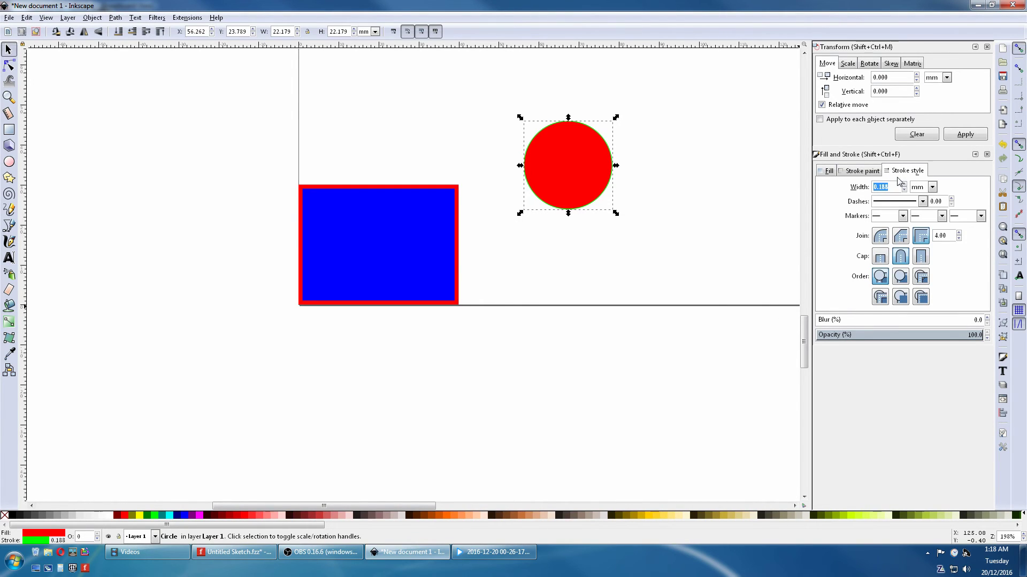
double_click(894, 188)
type("5")
key("Return")
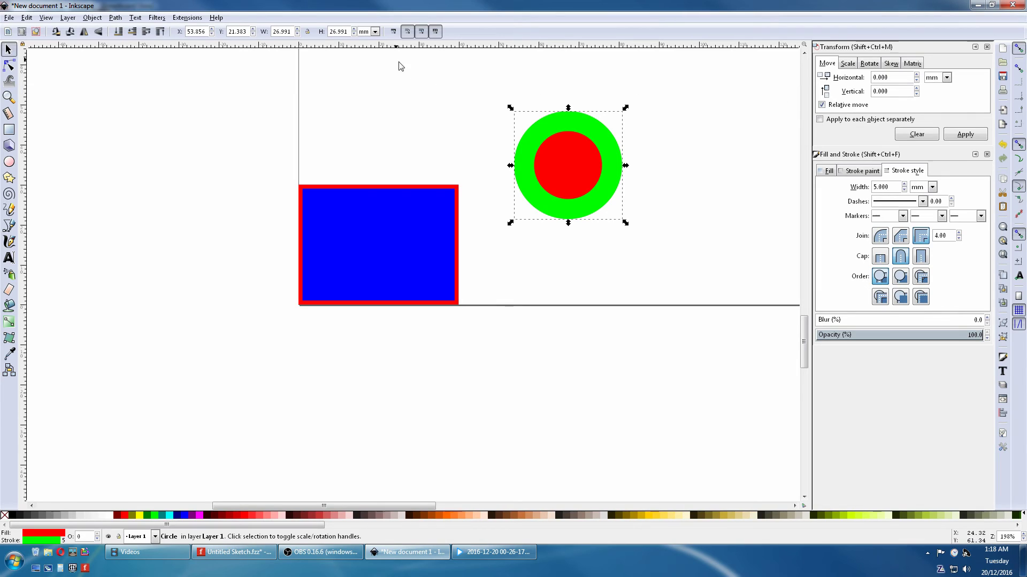
left_click(308, 32)
left_click_drag(347, 31, 322, 31)
type("20")
key("Return")
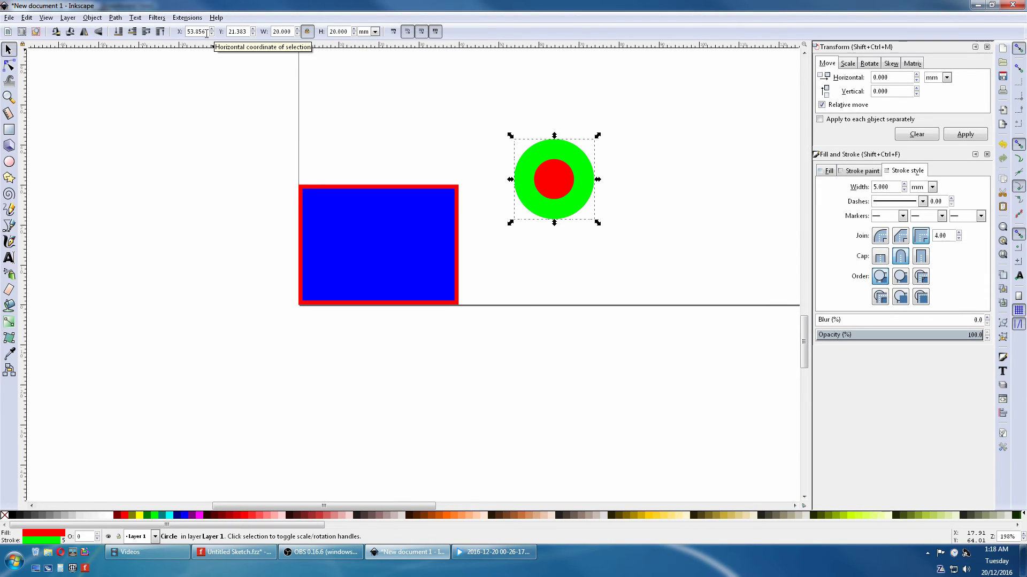
- Set the circle's X to 50 and Y to 30 in the toolbar
left_click_drag(207, 32, 182, 31)
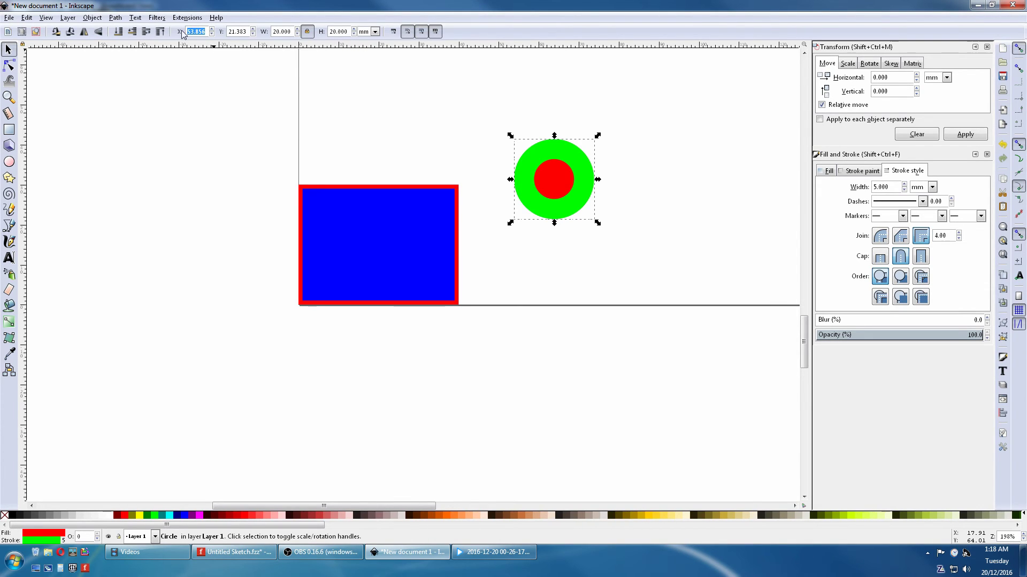
type("50")
key("Return")
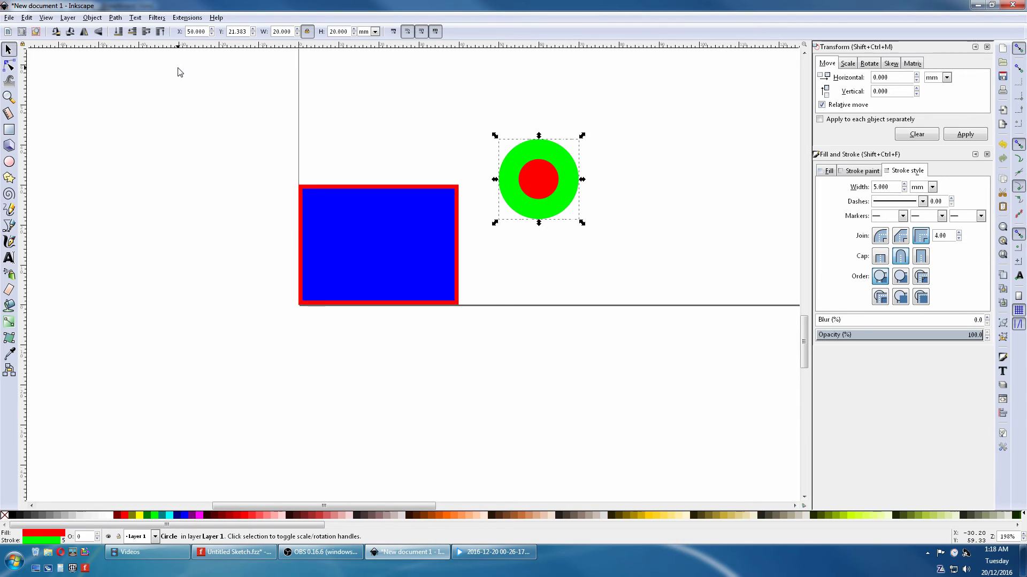
left_click_drag(247, 32, 232, 33)
type("30")
key("Return")
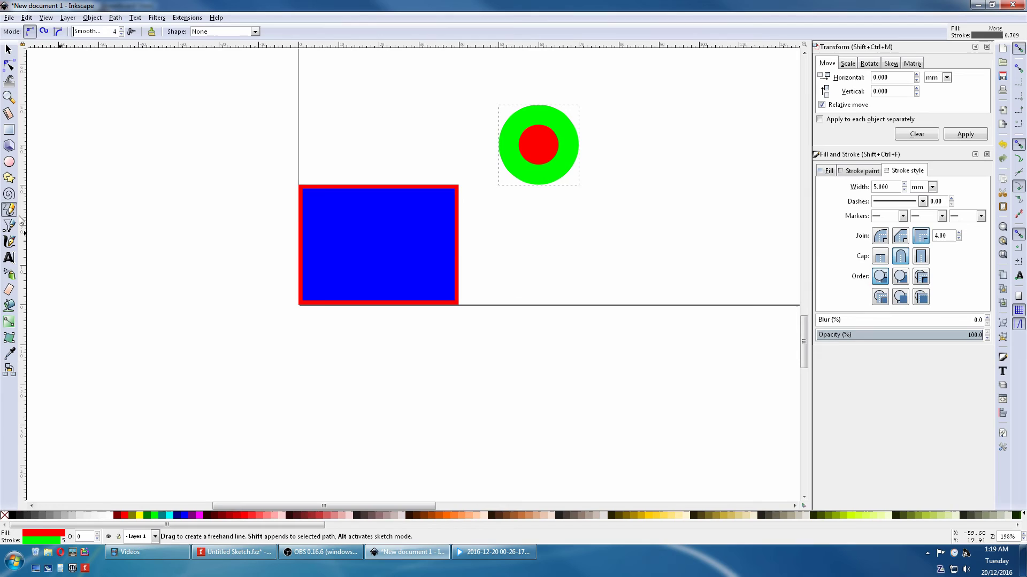
- Draw a straight line with the Pencil tool and give it a yellow stroke of width 6
left_click(532, 244)
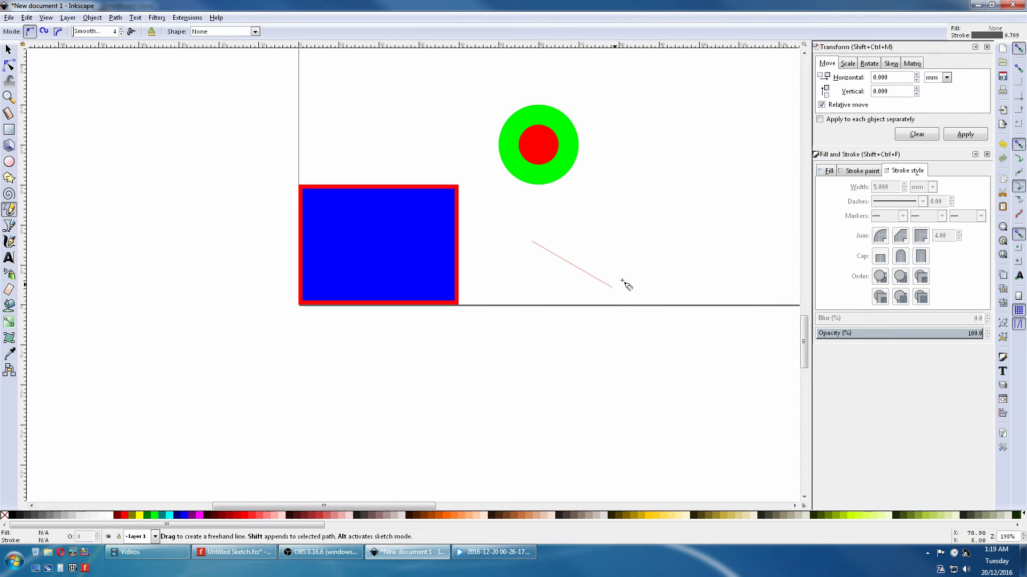
left_click(648, 255, "ctrl")
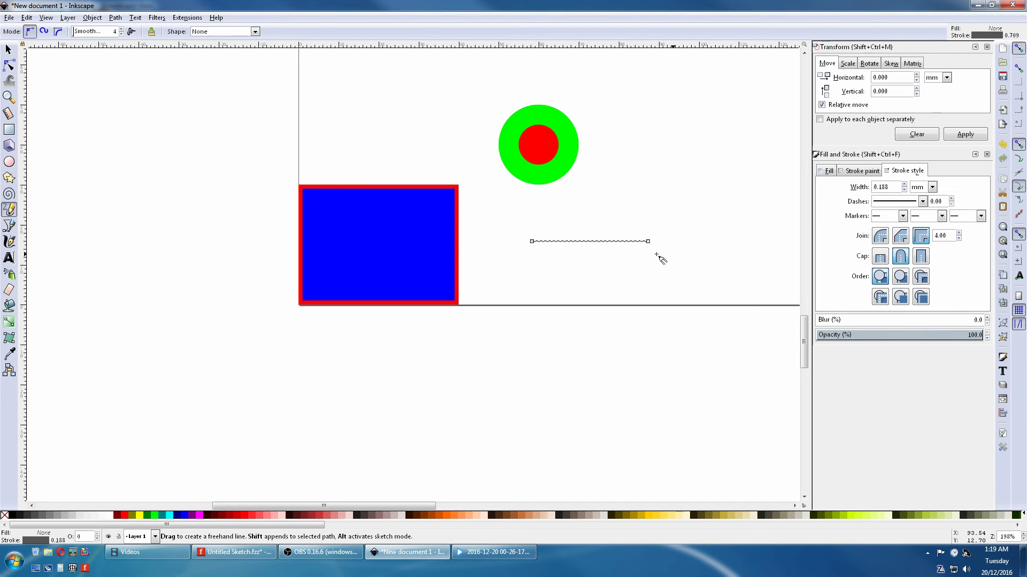
left_click_drag(890, 188, 875, 187)
type("6")
key("Return")
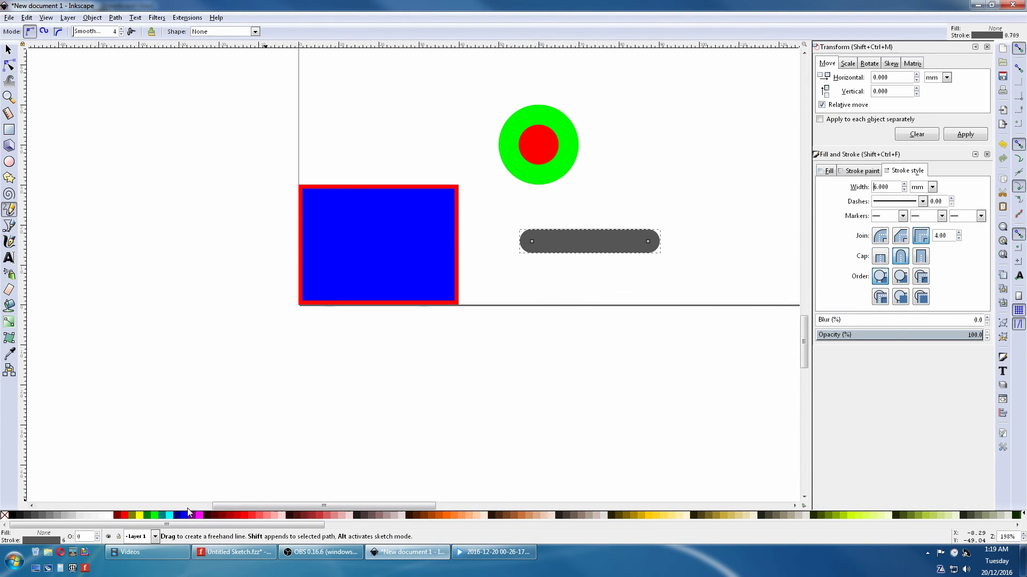
left_click(141, 516, "shift")
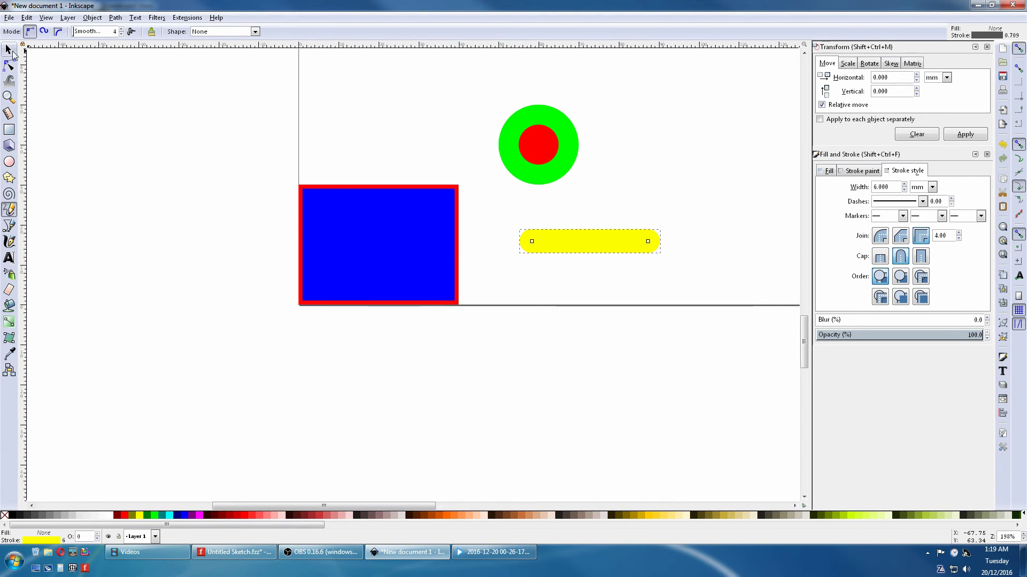
- Position the yellow line at X 0, Y 40
left_click(8, 49)
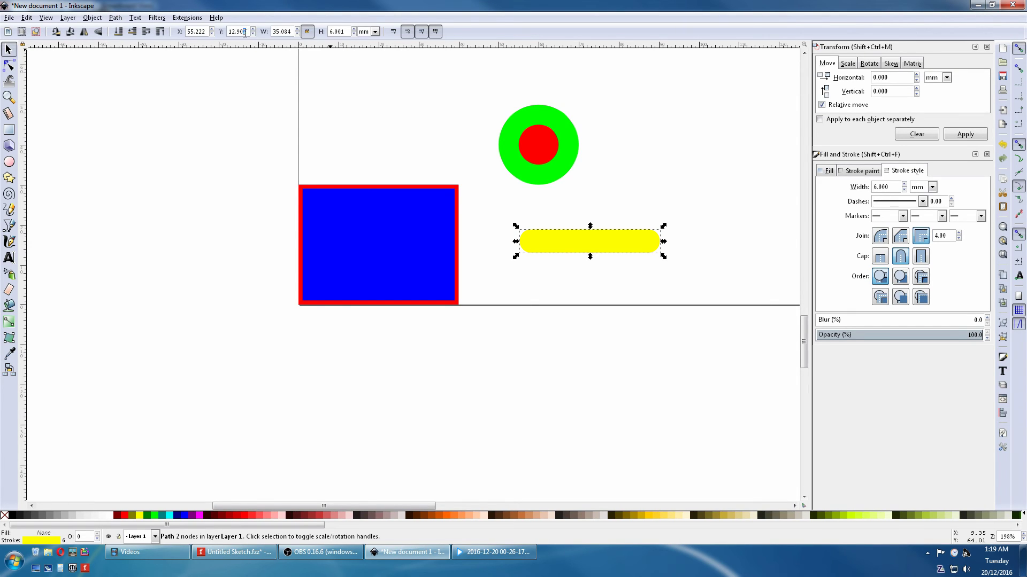
left_click_drag(247, 32, 225, 32)
type("40")
key("Return")
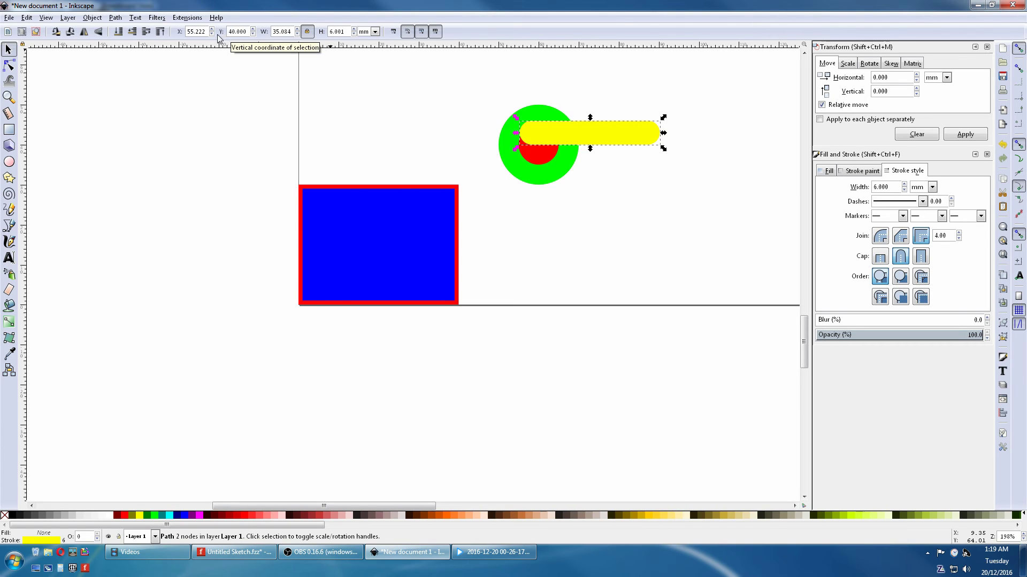
left_click_drag(207, 32, 186, 32)
type("0")
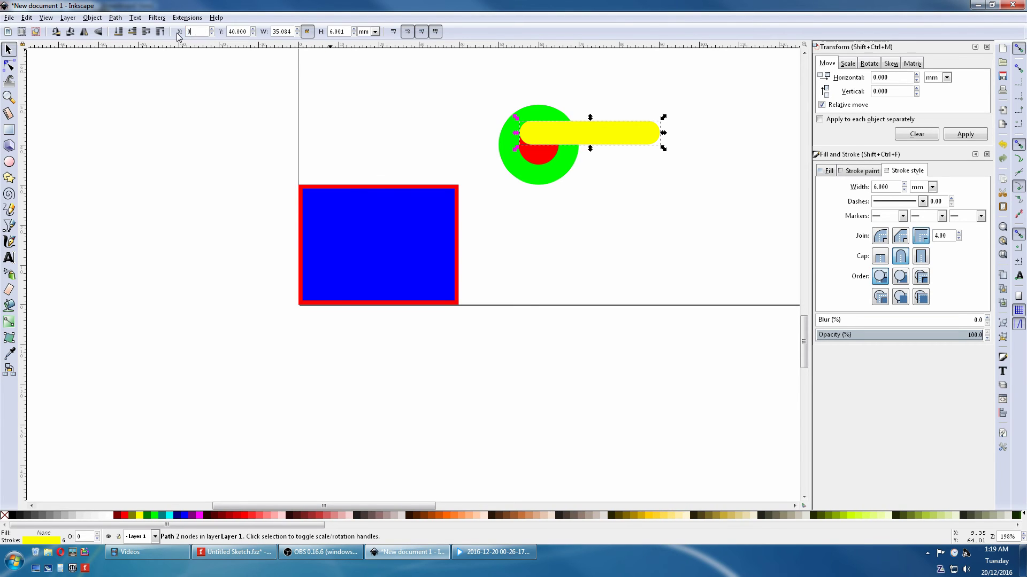
key("Return")
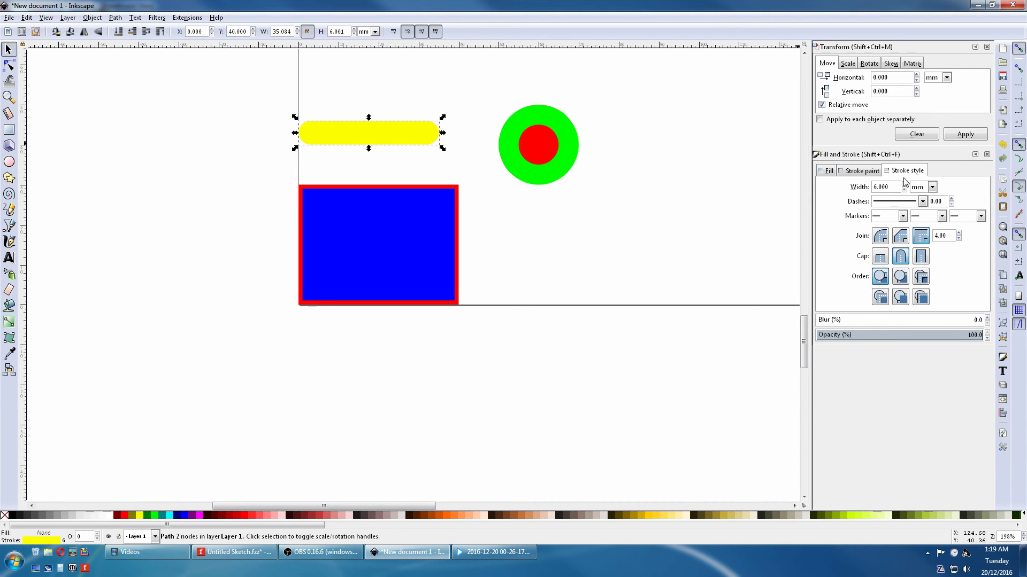
- Give the yellow line square caps and drag the blue rectangle up over the line and circle
left_click(921, 256)
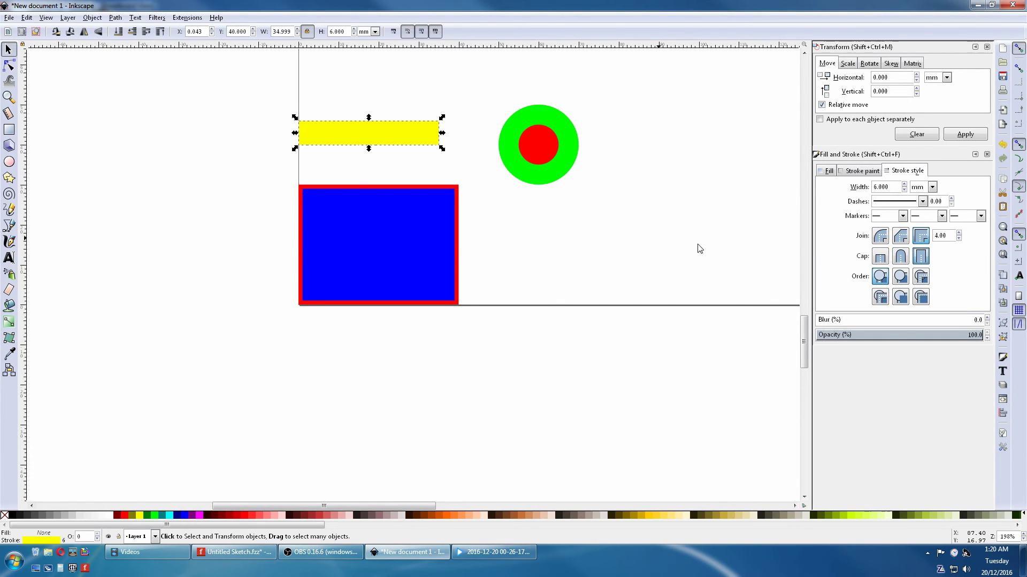
left_click(427, 234)
left_click_drag(428, 235, 502, 159)
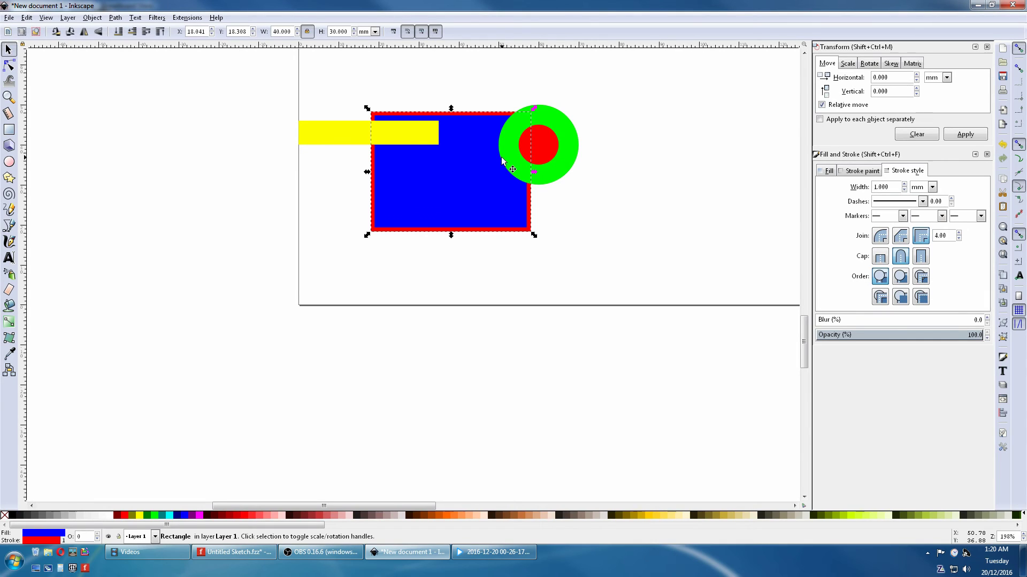
- In Document Properties, select all objects and resize the page to the drawing
left_click(10, 20)
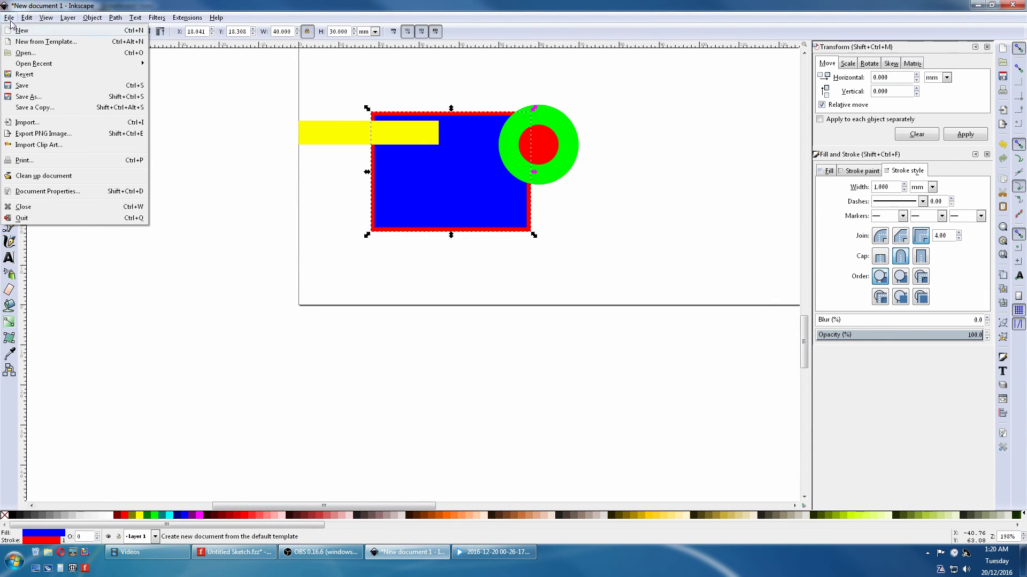
left_click(50, 191)
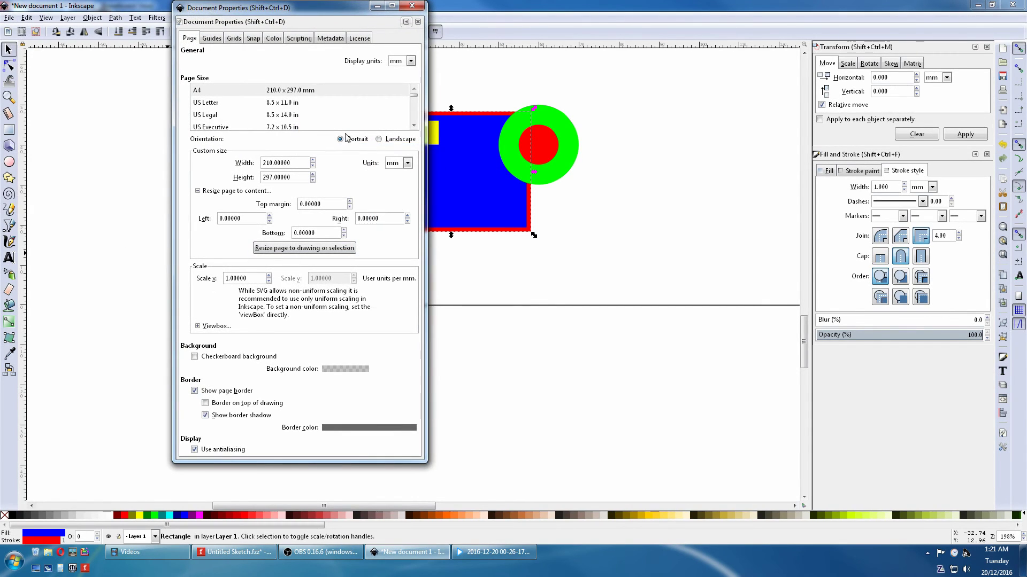
left_click_drag(332, 11, 191, 58)
left_click(26, 18)
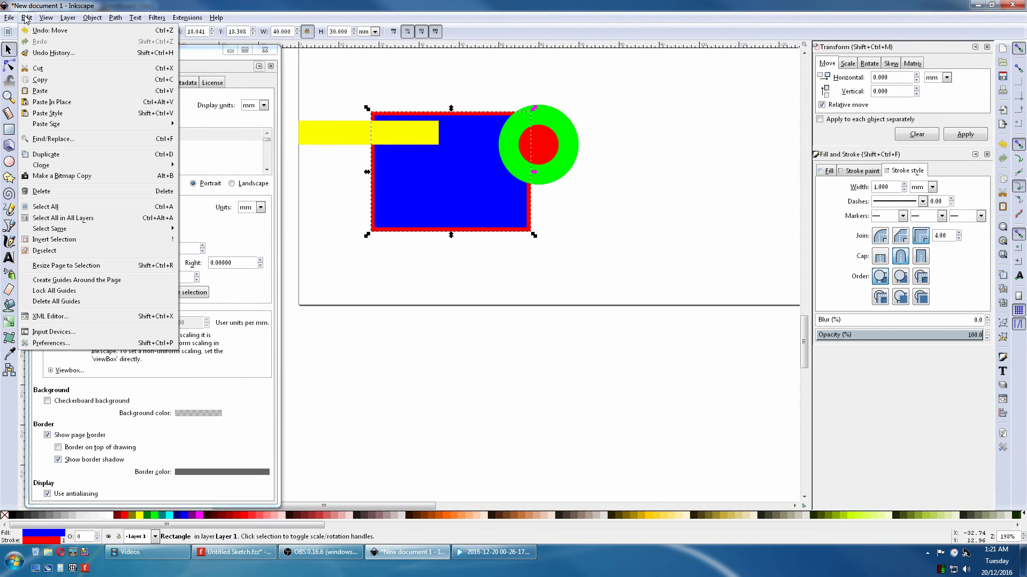
left_click(71, 206)
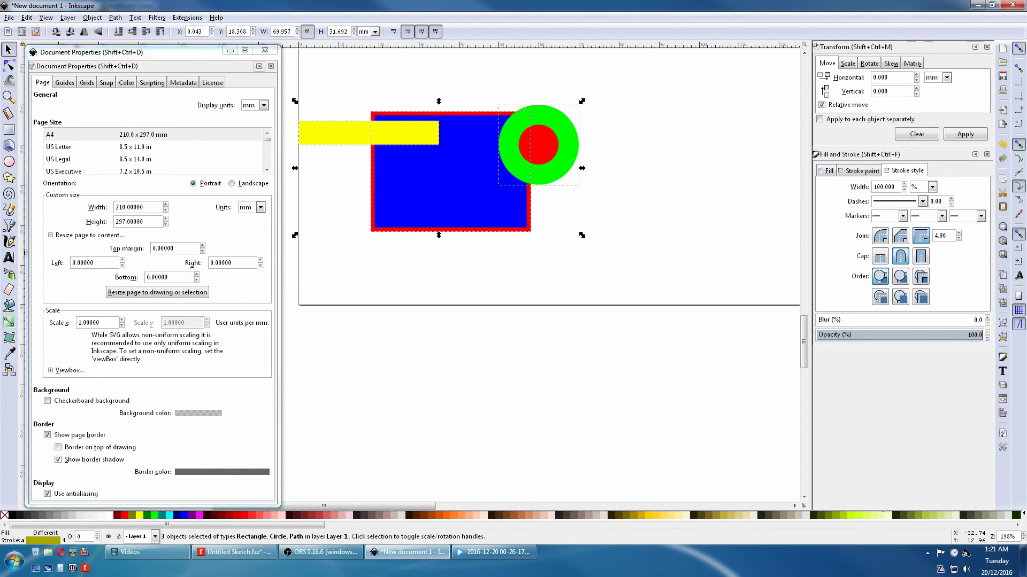
left_click(129, 297)
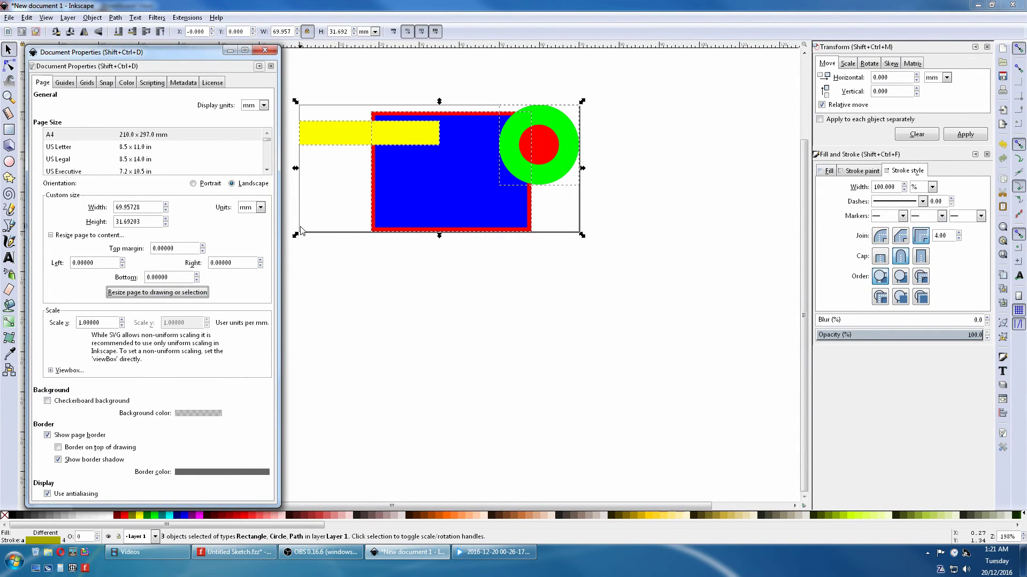
- Check the yellow line, blue rectangle and circle against the new page, then close Document Properties
left_click(337, 275)
left_click(330, 135)
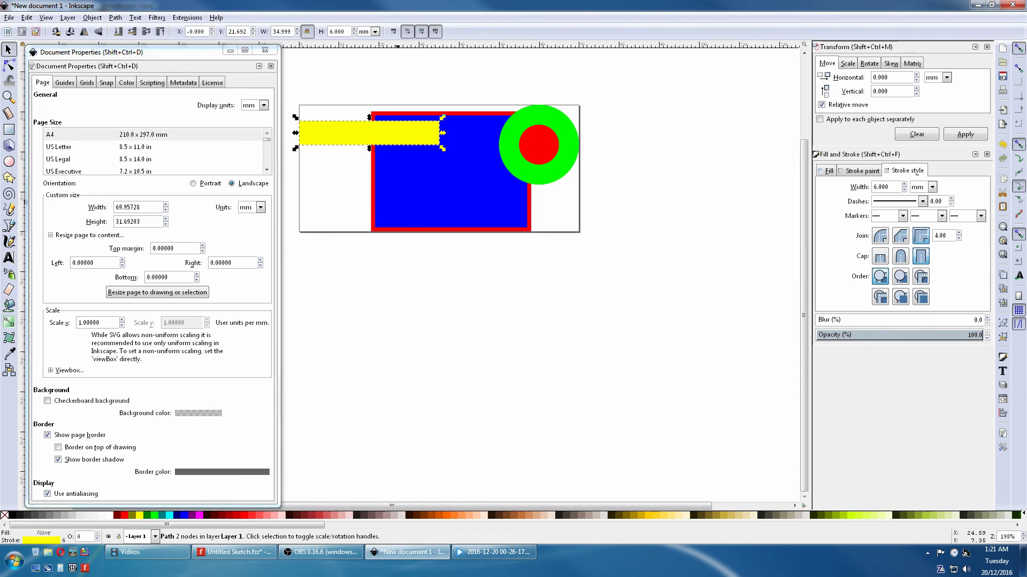
left_click(397, 201)
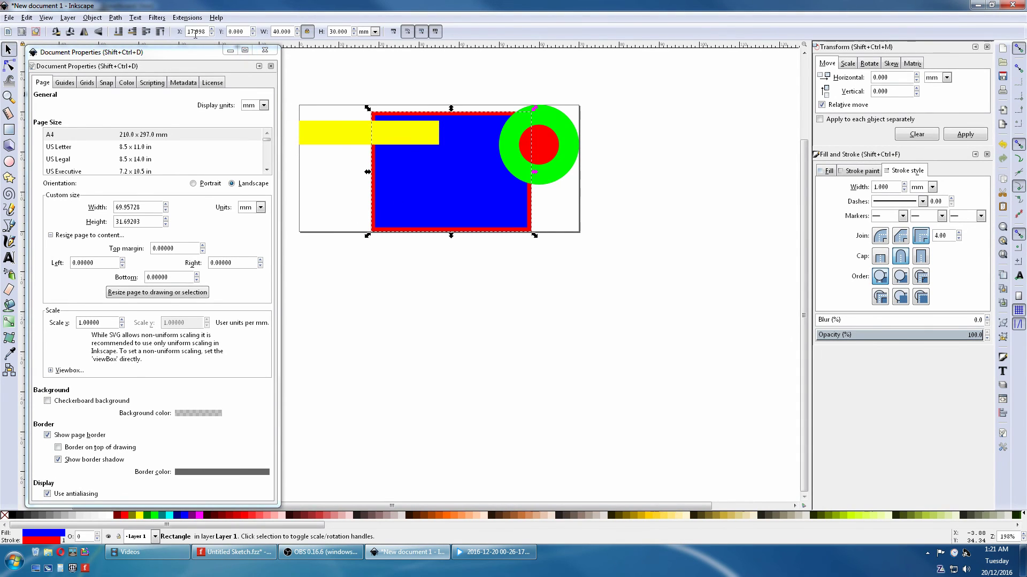
left_click(544, 161)
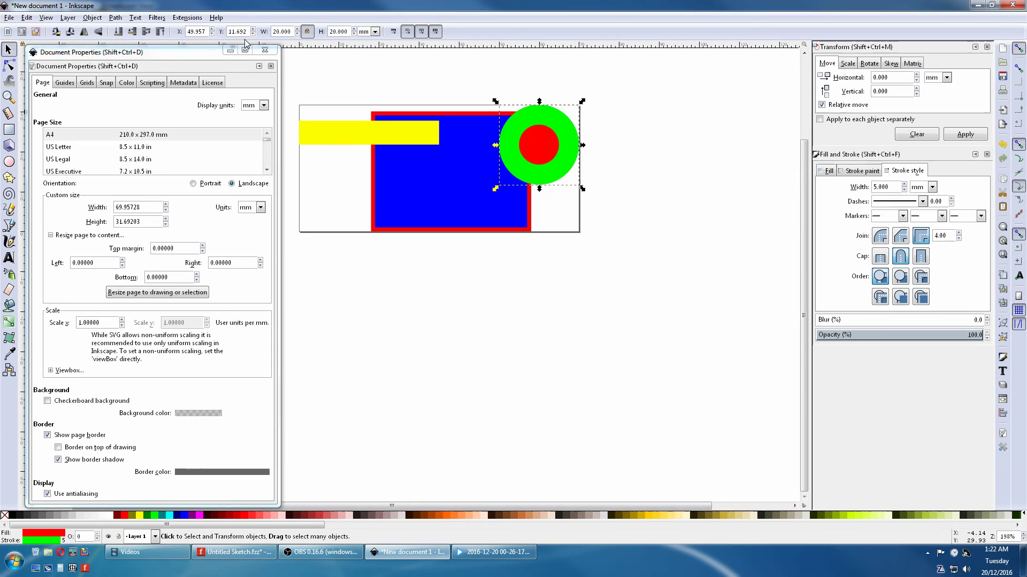
left_click(265, 50)
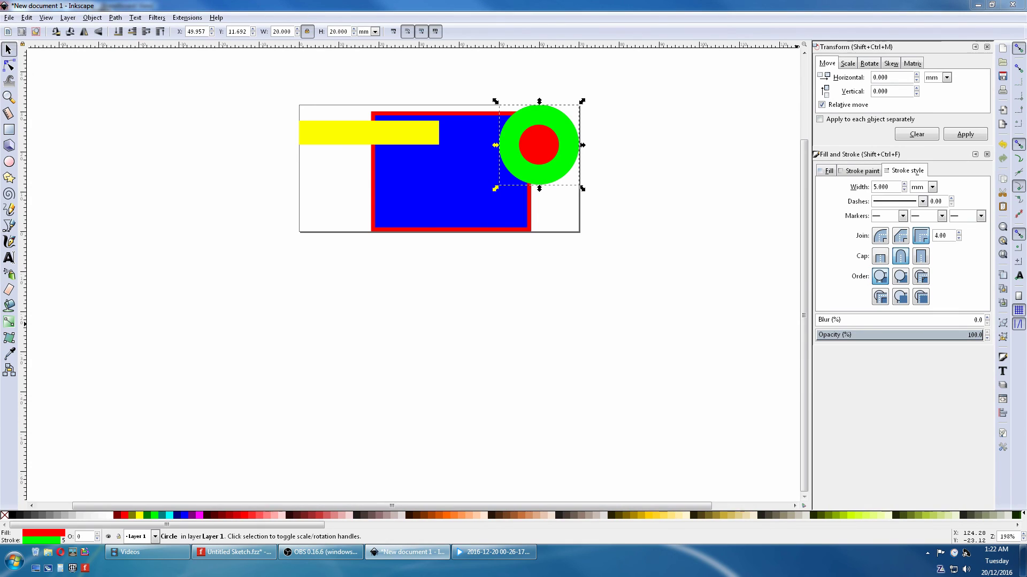
- Open the XML Editor with Ctrl+Shift+X and inspect the rect853, path855 and path857 nodes
key("ctrl+shift+x")
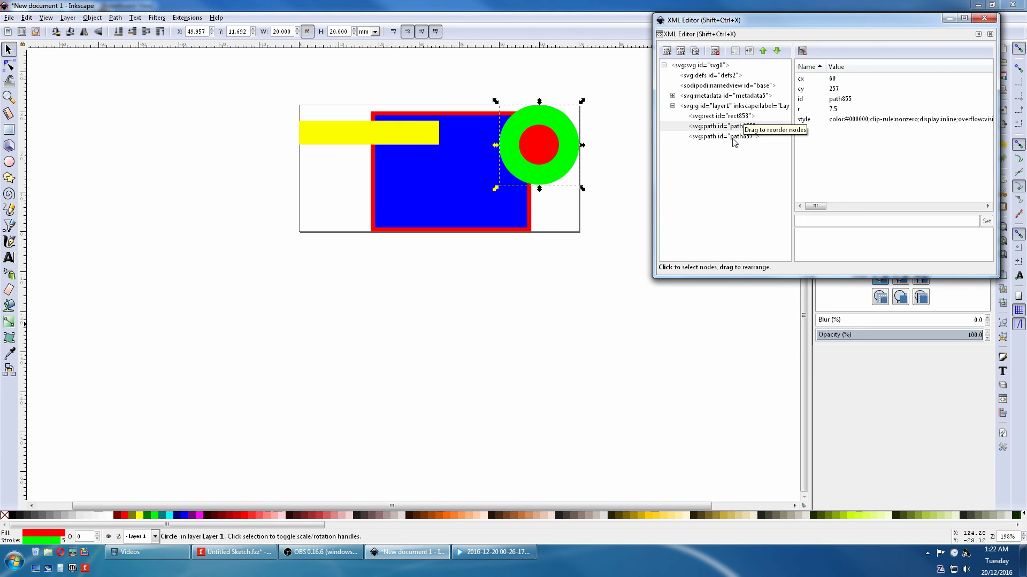
left_click(728, 118)
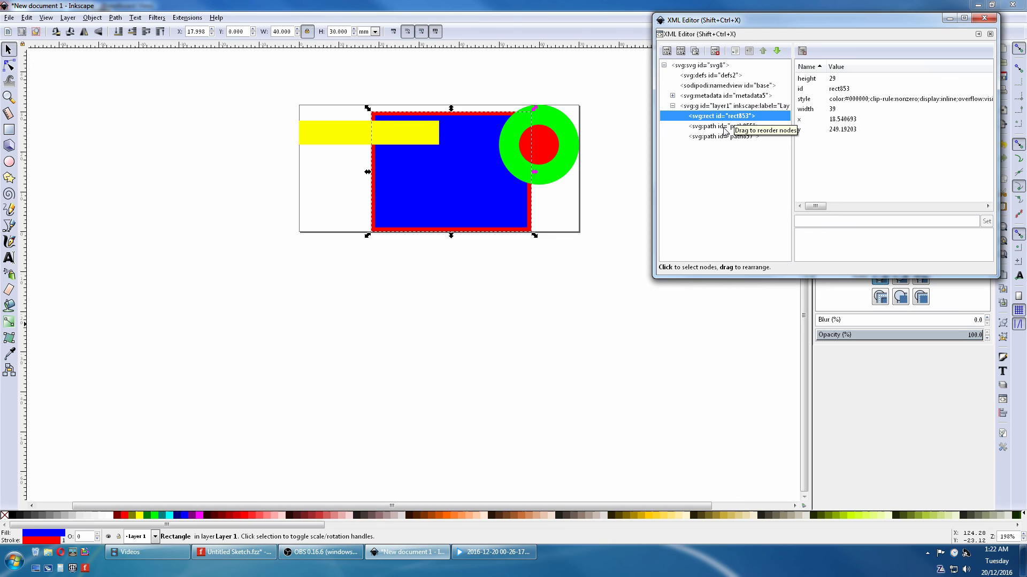
left_click(725, 129)
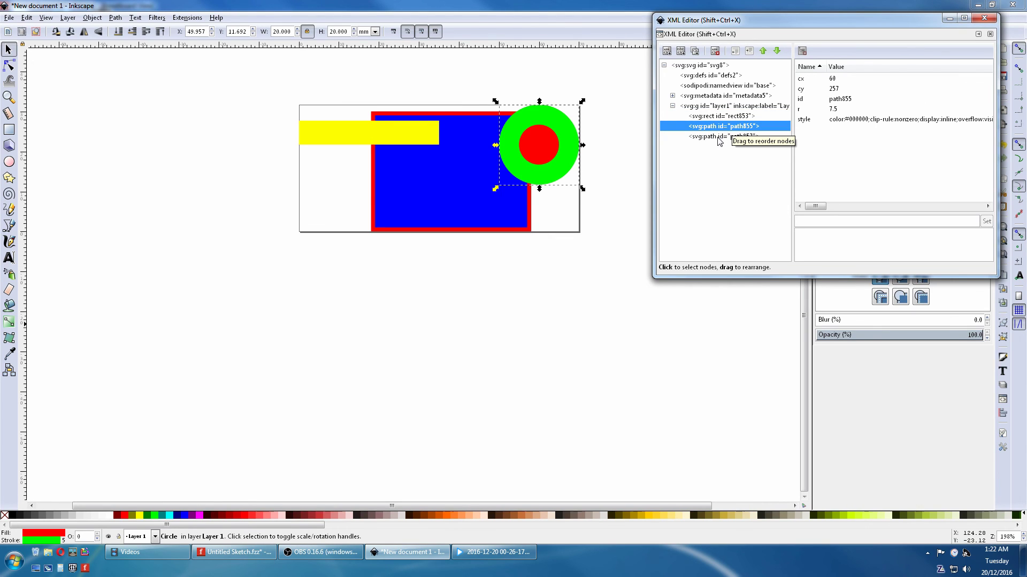
left_click(719, 140)
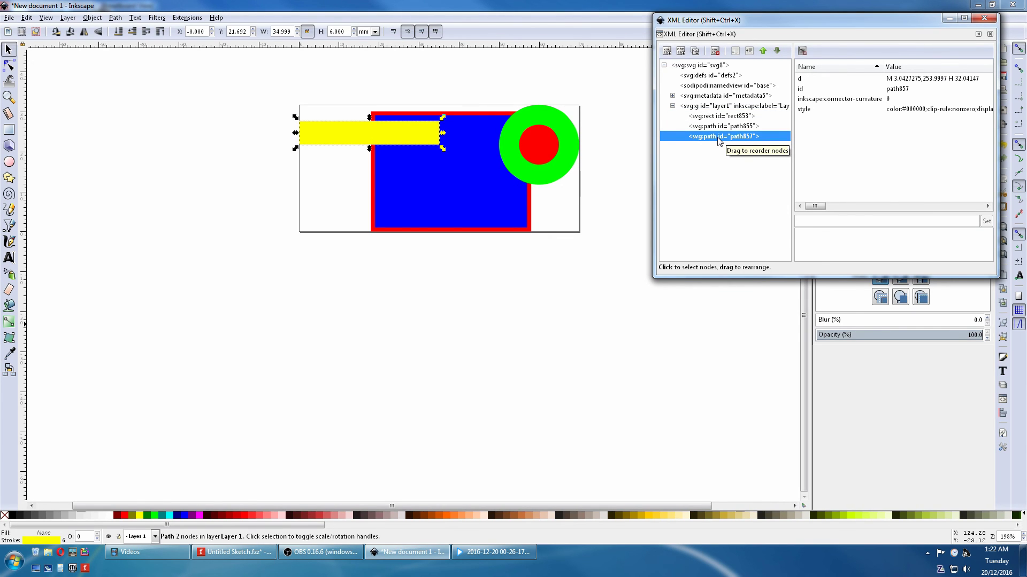